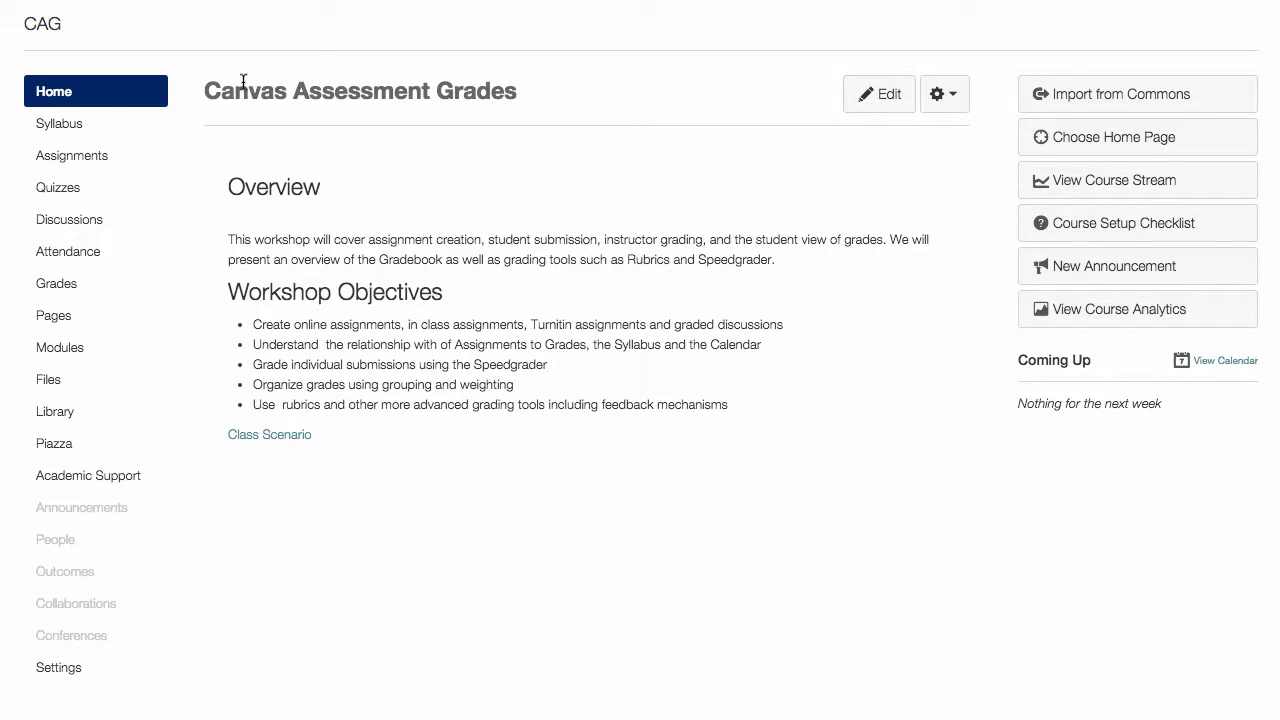
Go to the CAG course's Assignments page
left_click(85, 155)
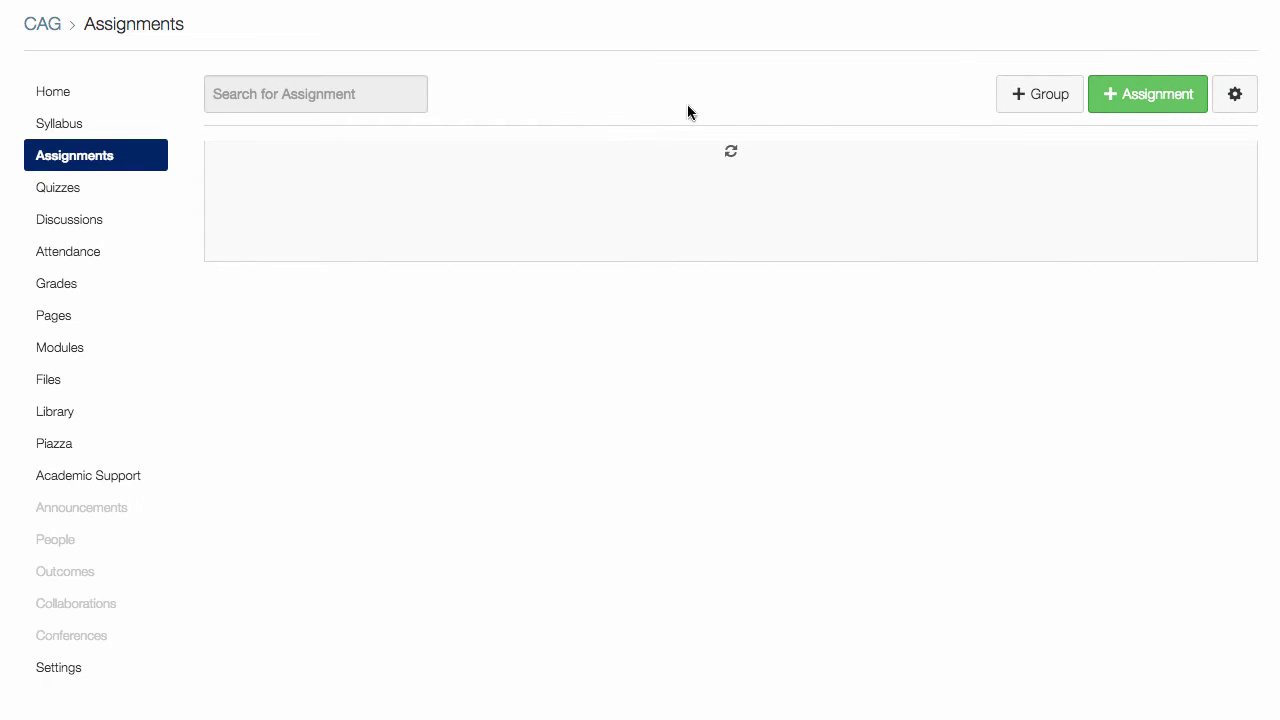
Create a new assignment 'TurnItIn Final Paper' described as 'Submit your paper before the due date.'
left_click(1134, 94)
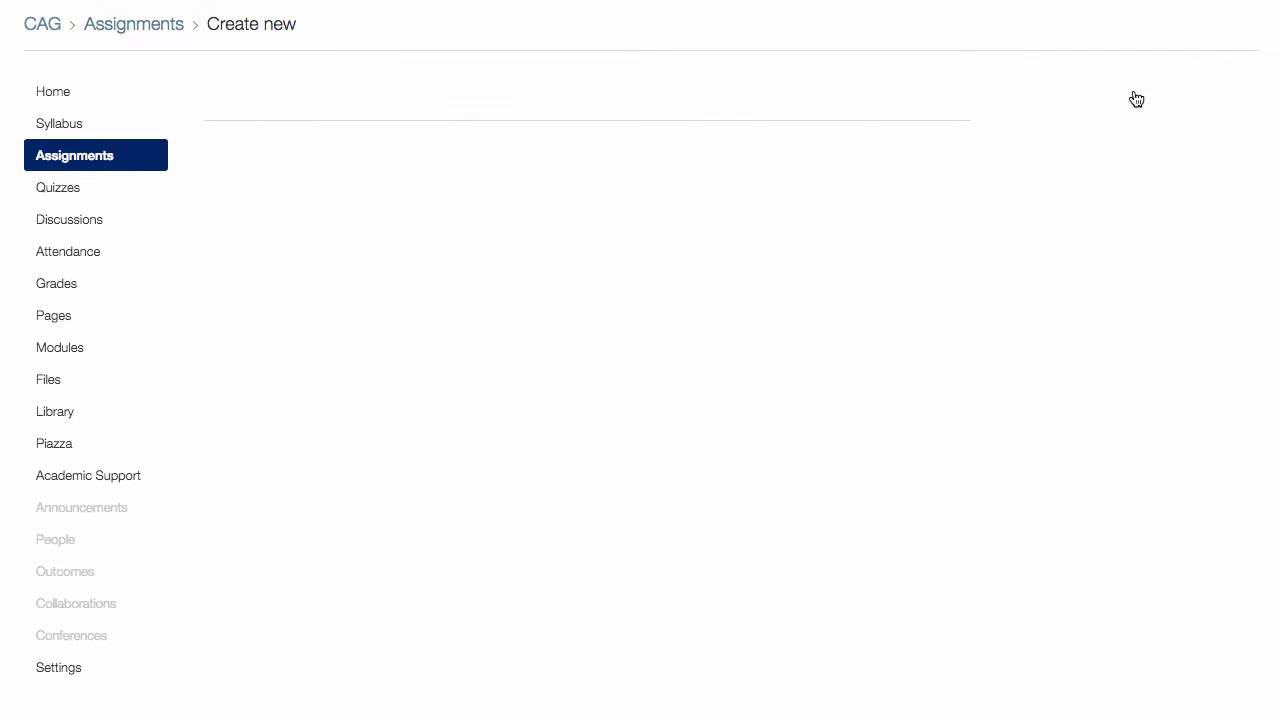
left_click(457, 160)
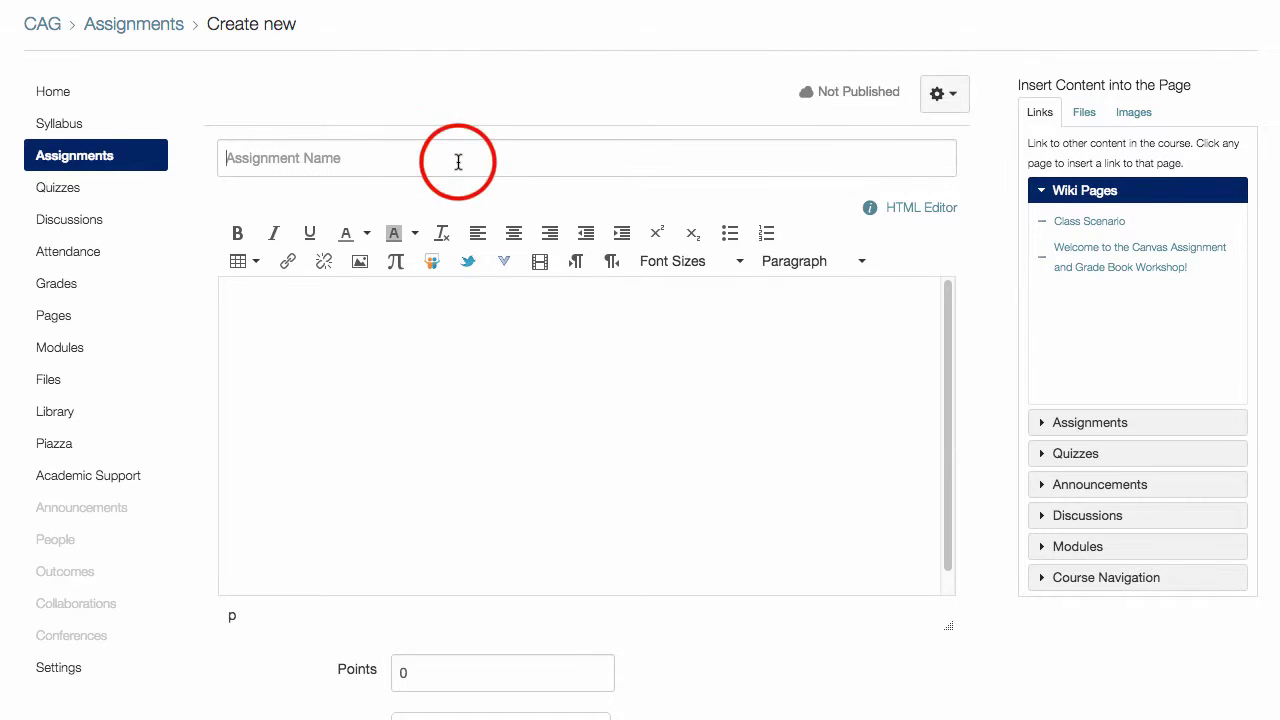
type("TurnI")
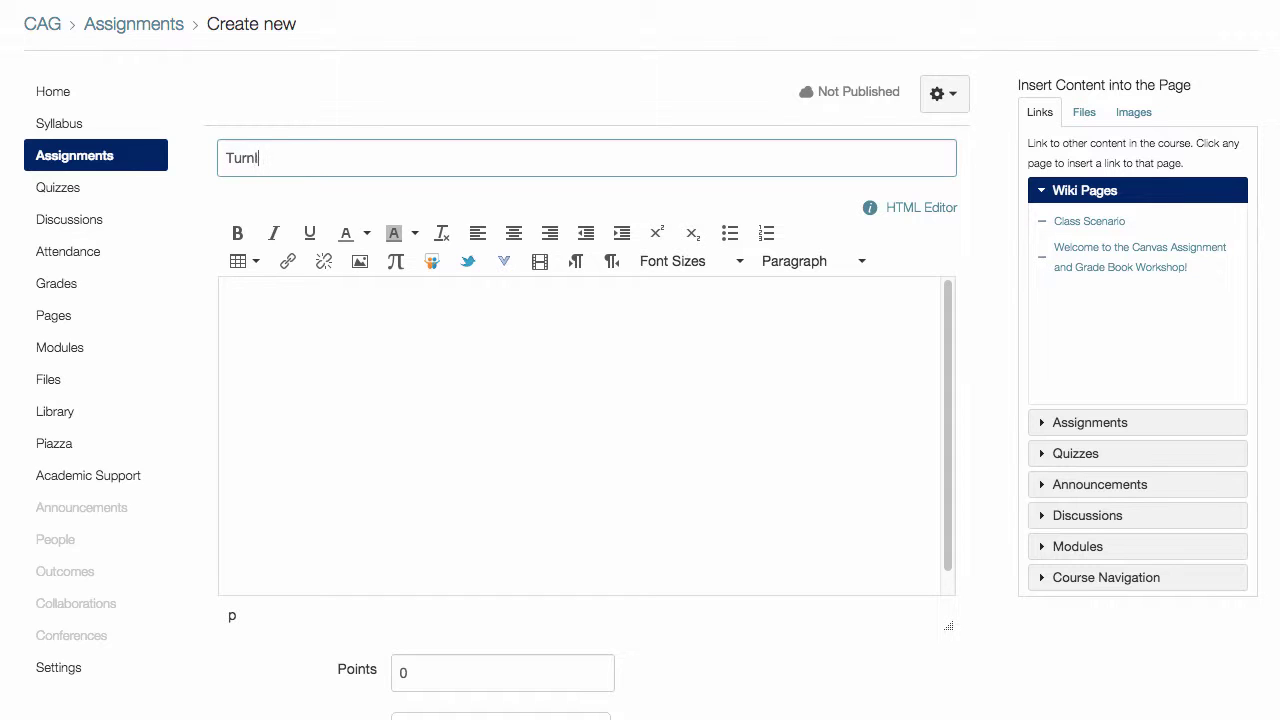
type("tIn Final Pa")
type("per")
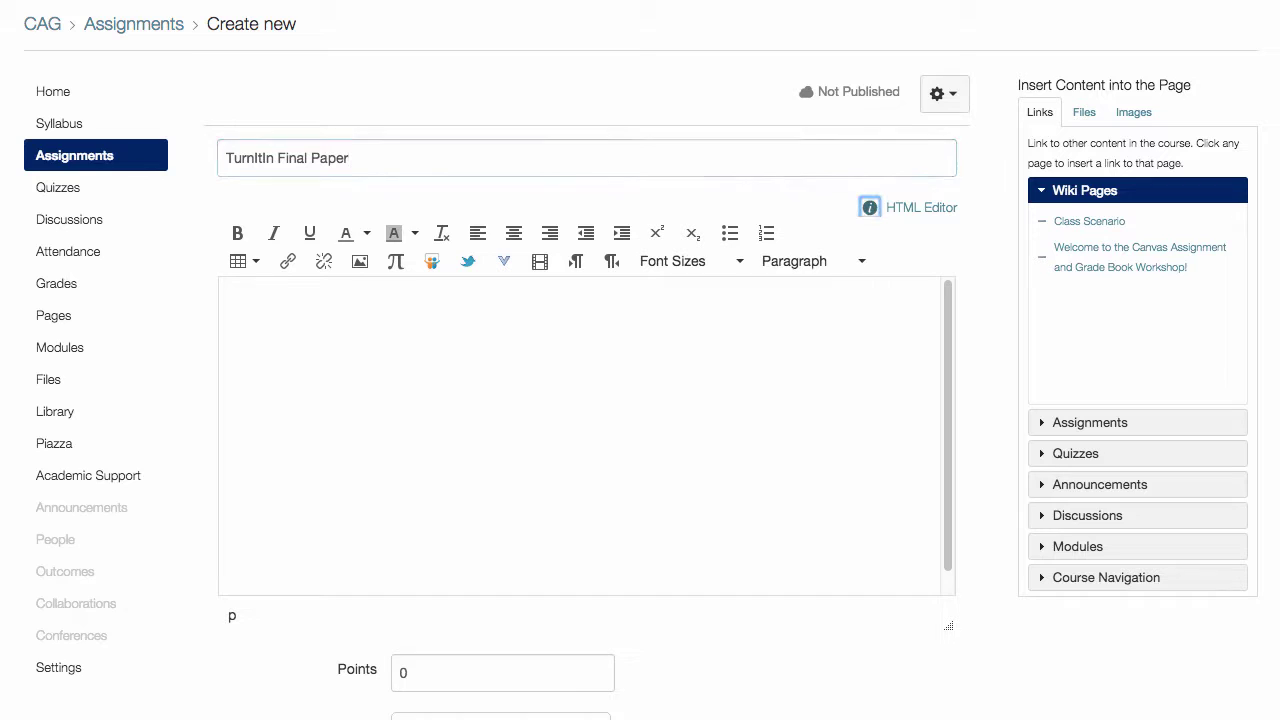
left_click(360, 319)
type("Submit")
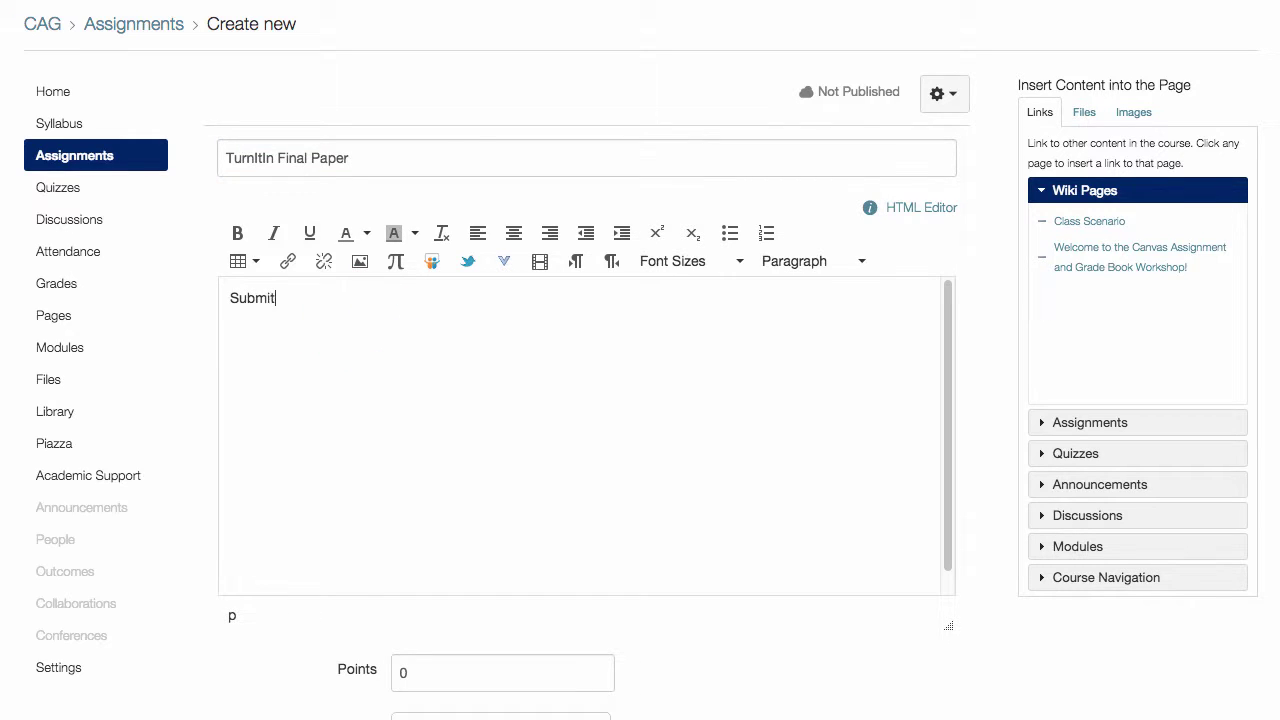
type(" your paper b")
type("efore the ")
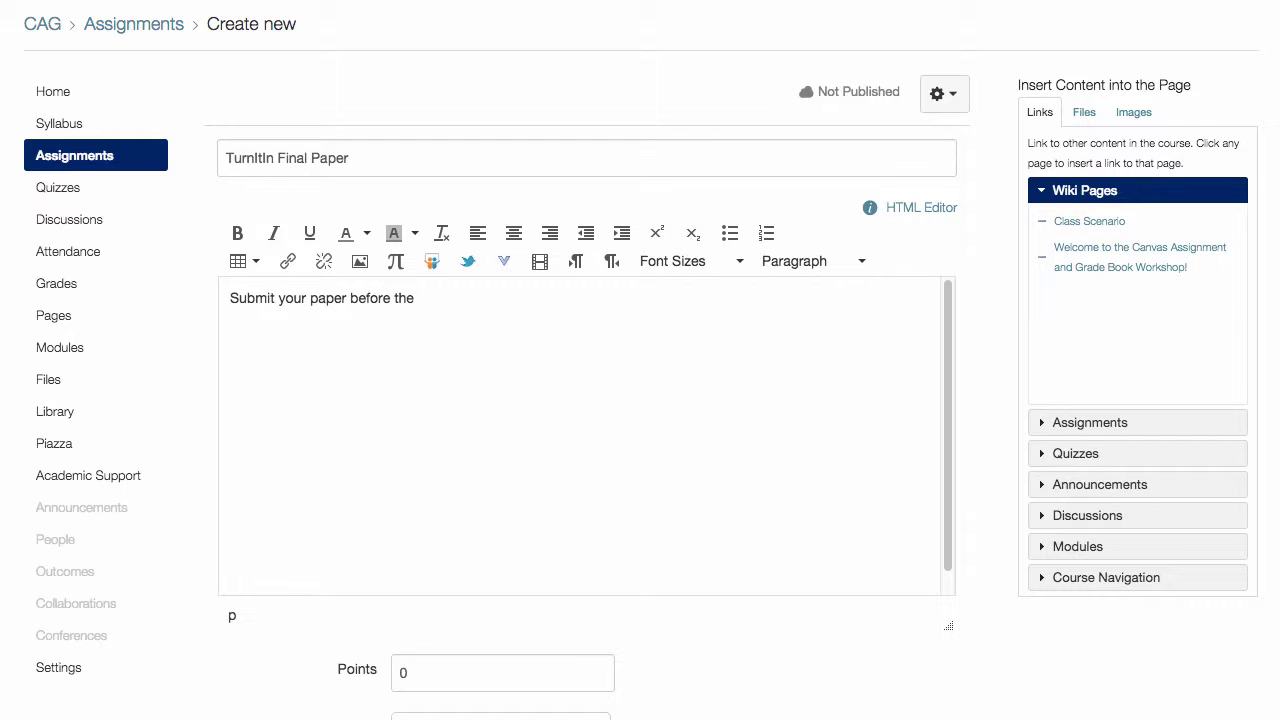
type("due date.")
Set the assignment's points to 100
scroll(989, 407, "down", 3)
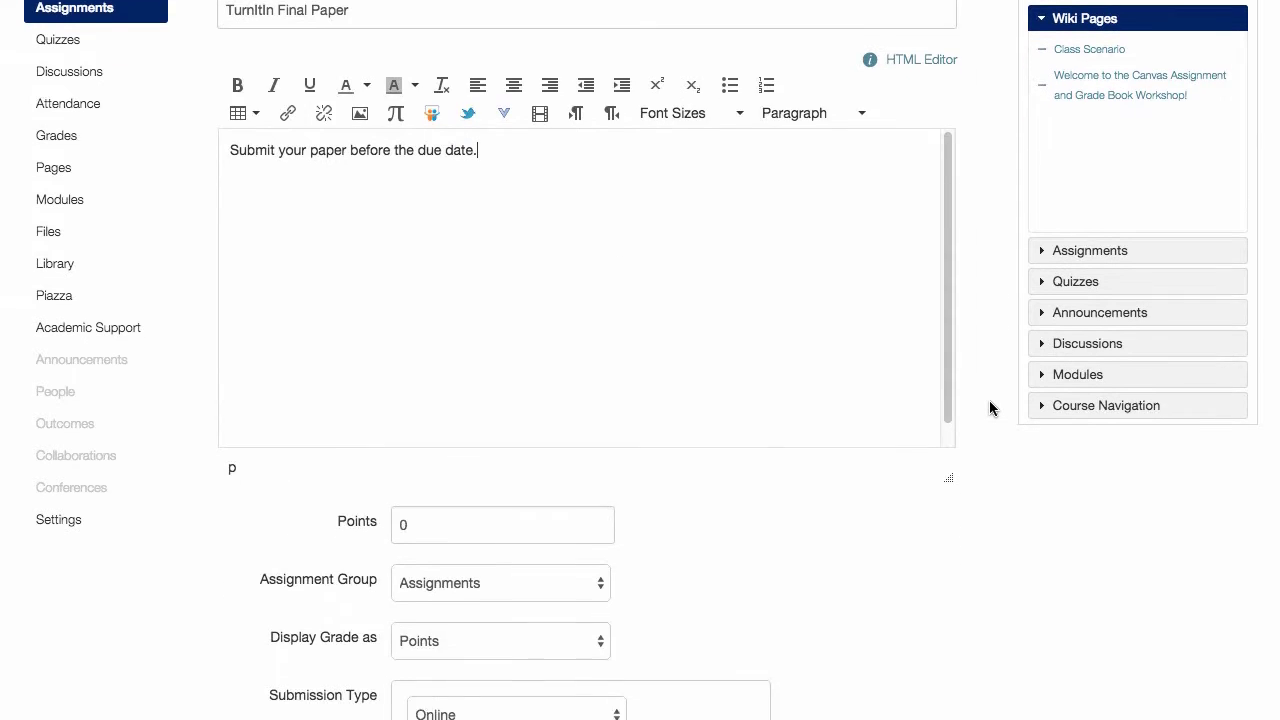
scroll(989, 407, "down", 4)
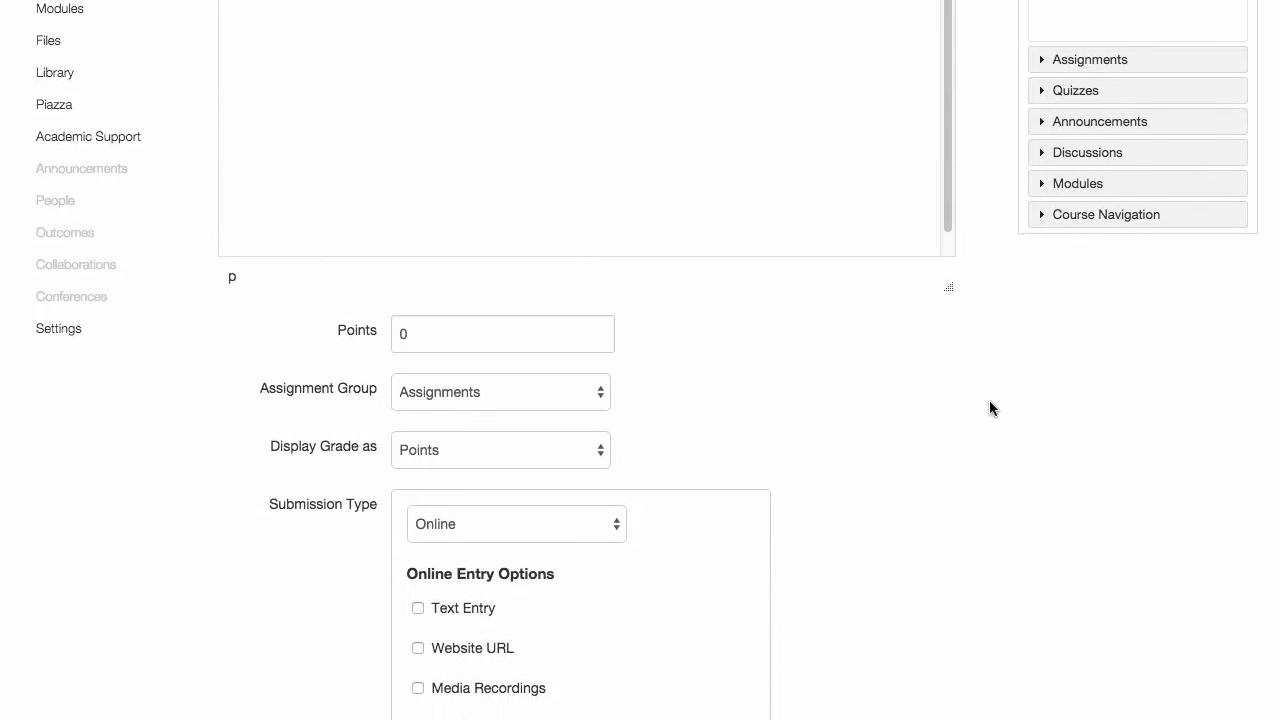
left_click(423, 316)
key("BackSpace")
type("100")
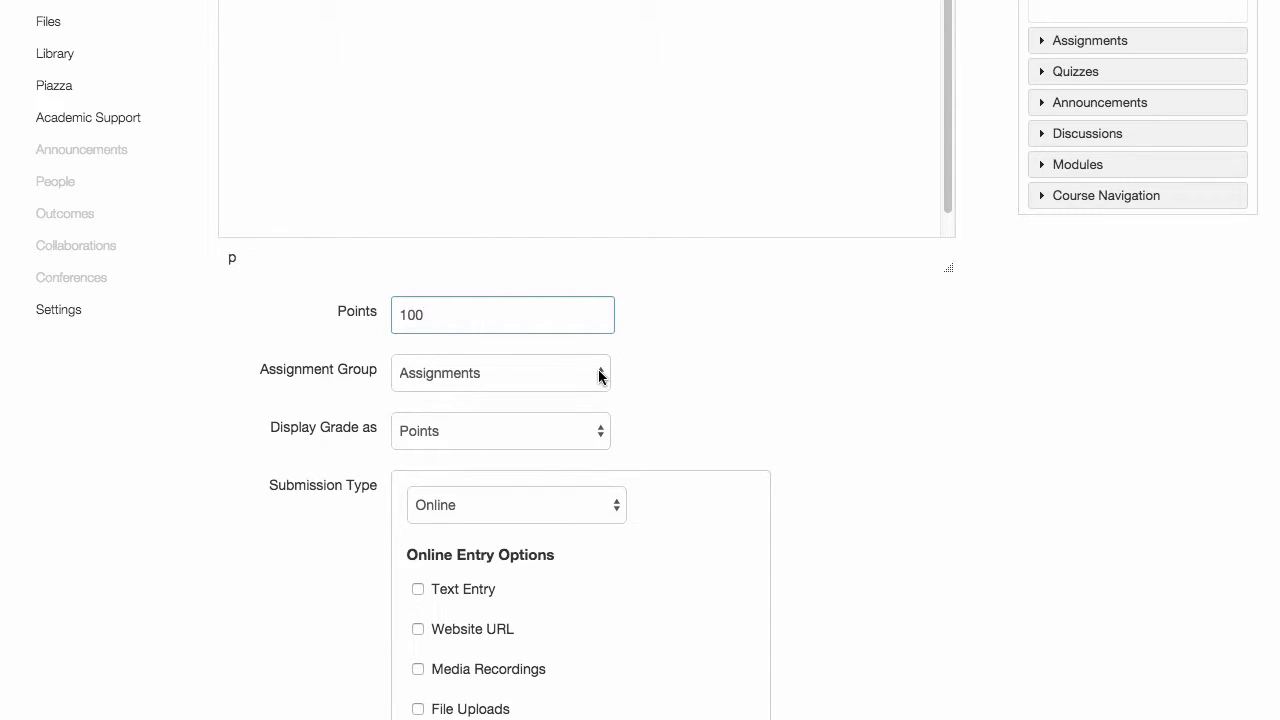
Display the assignment's grade as a percentage
left_click(599, 433)
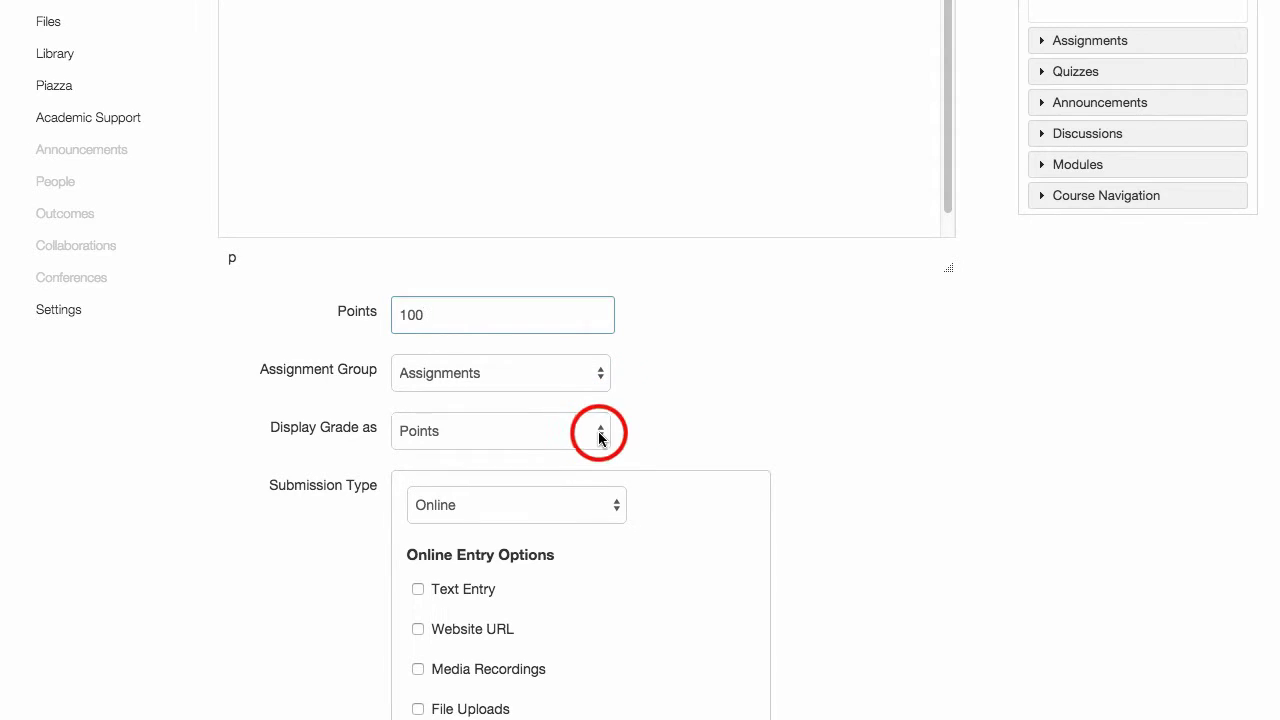
key("Down")
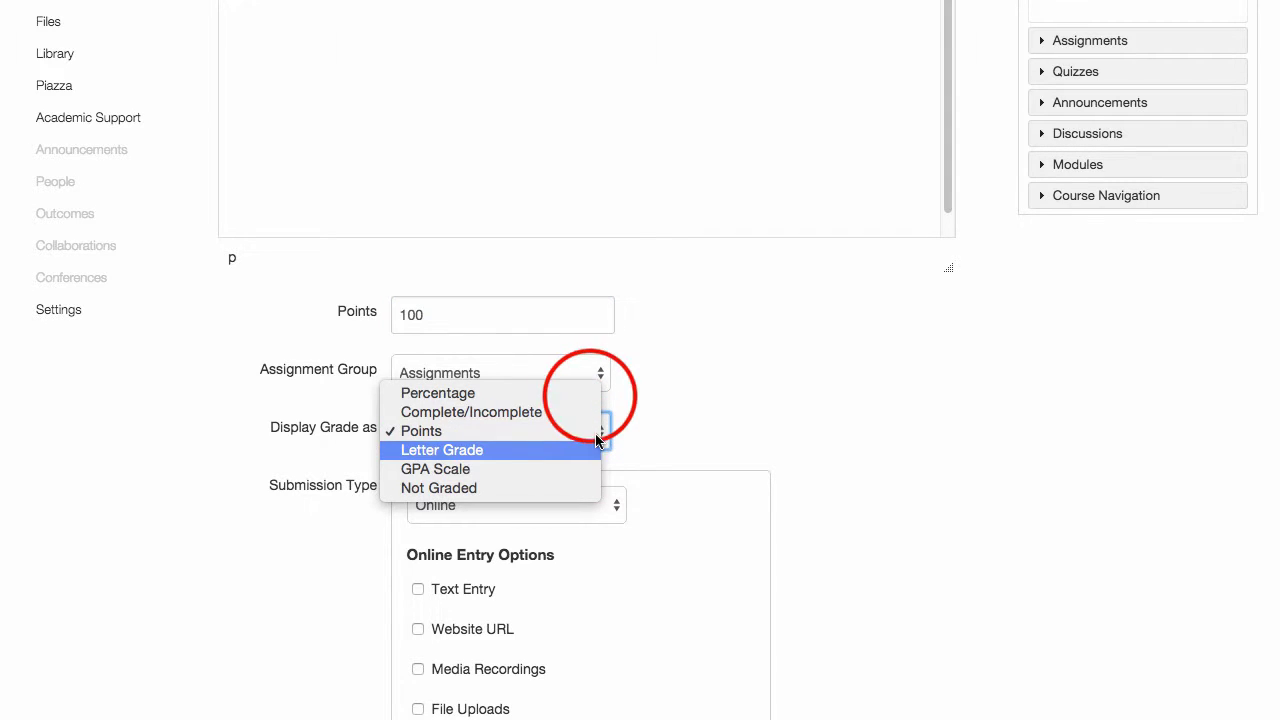
key("Up")
key("Up")
key("Up")
left_click(871, 420)
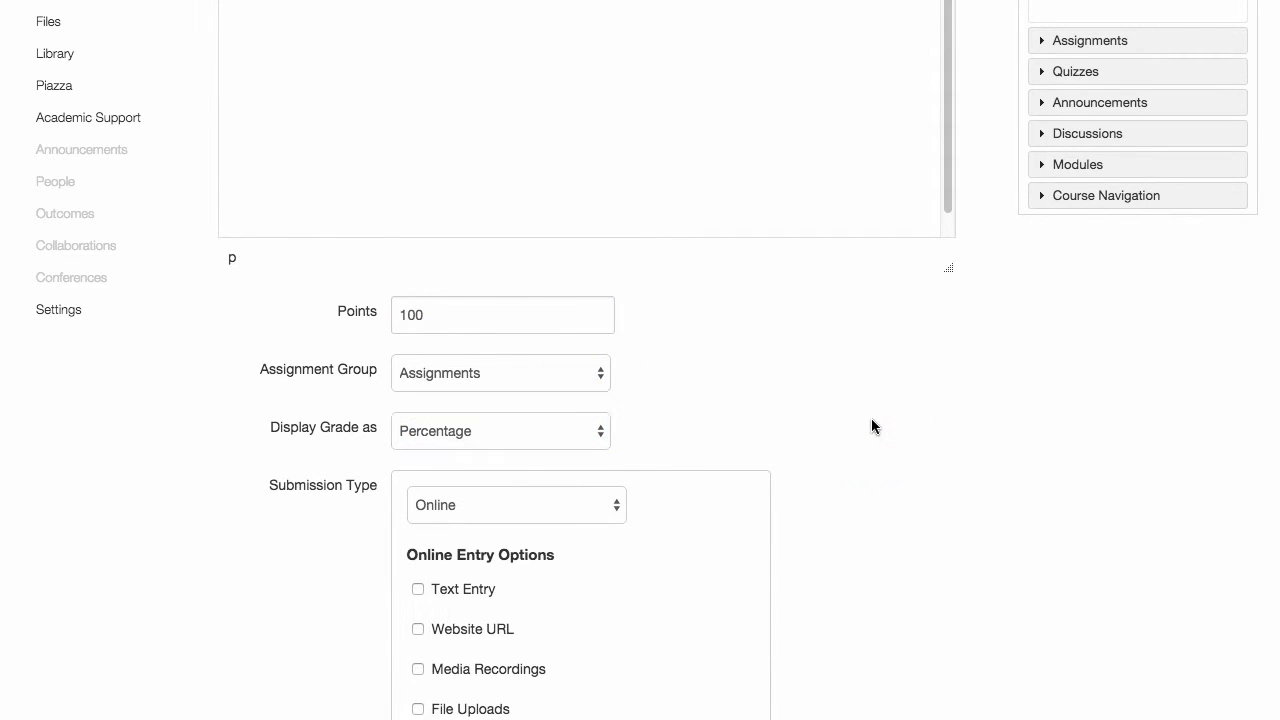
scroll(871, 420, "down", 3)
scroll(871, 420, "down", 2)
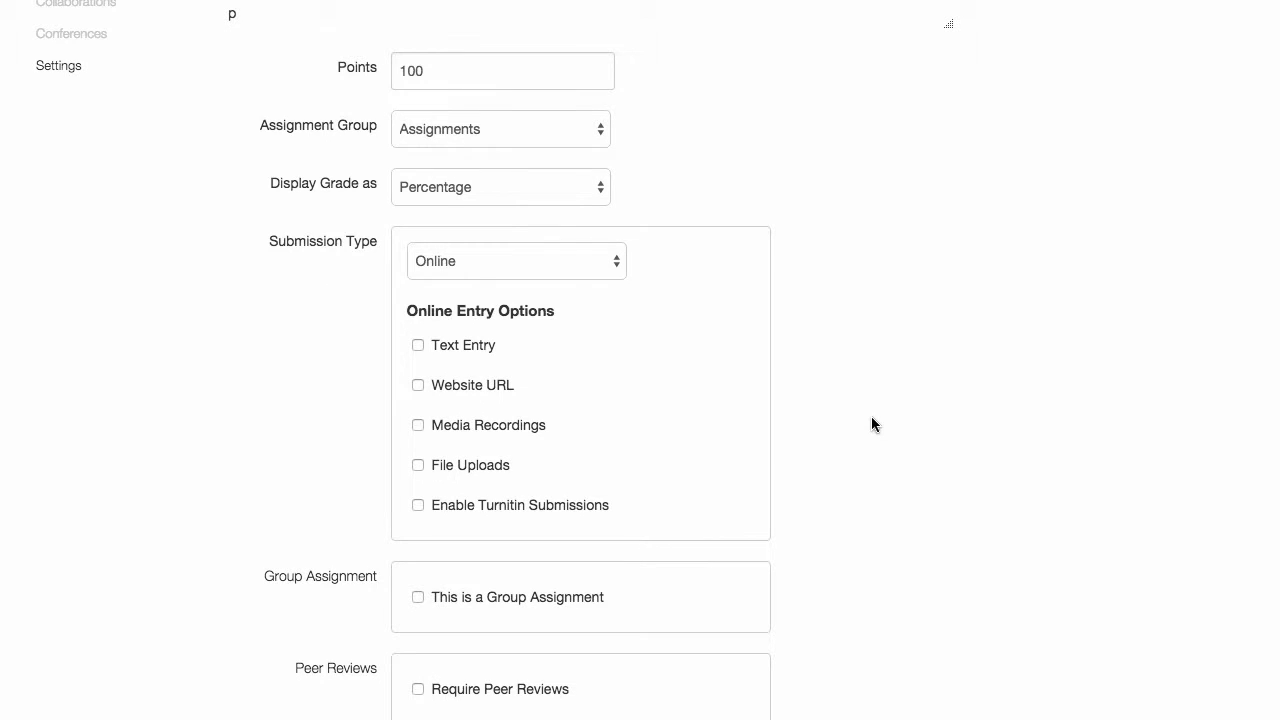
left_click(613, 270)
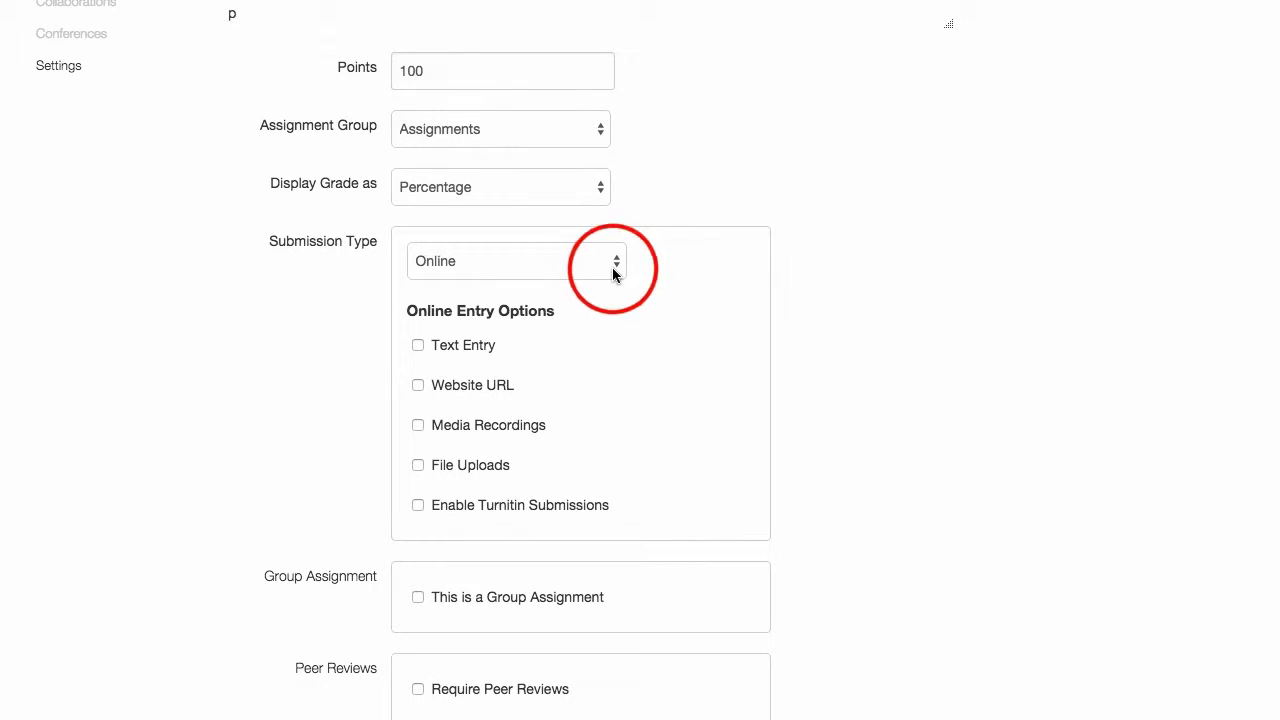
Set the submission type to External Tool with Turnitin LTI selected
left_click(559, 301)
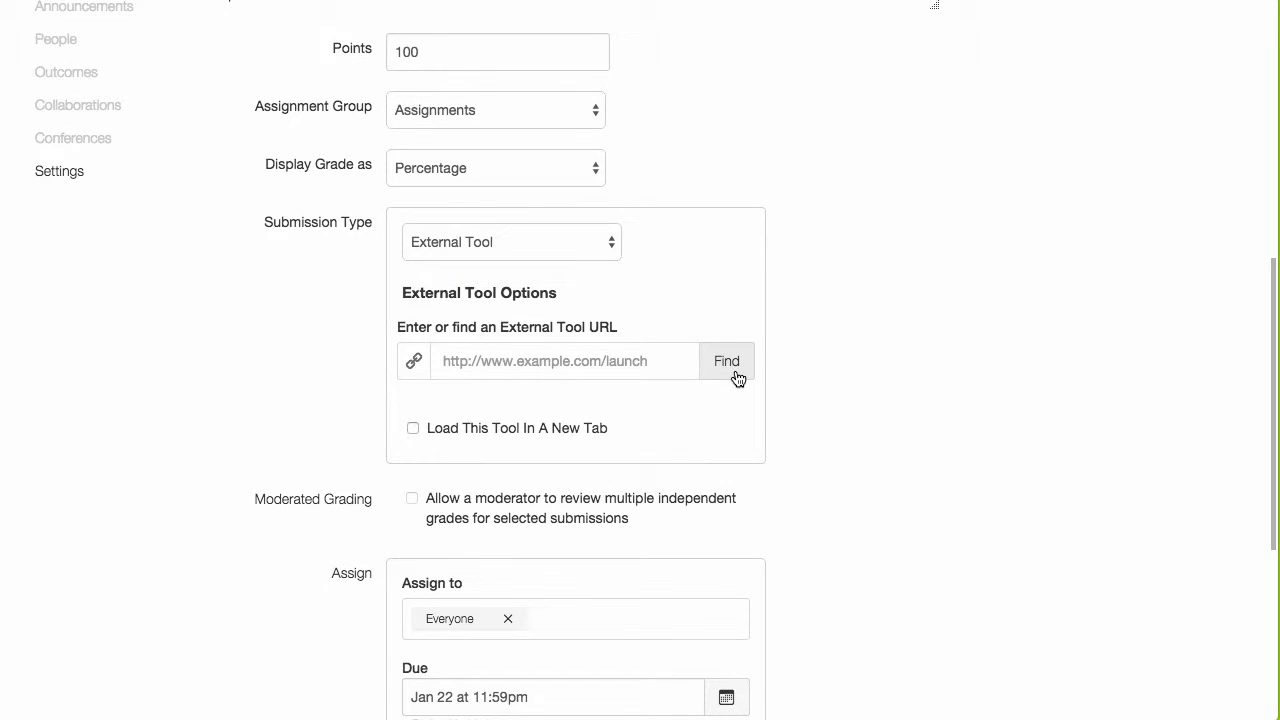
left_click(737, 377)
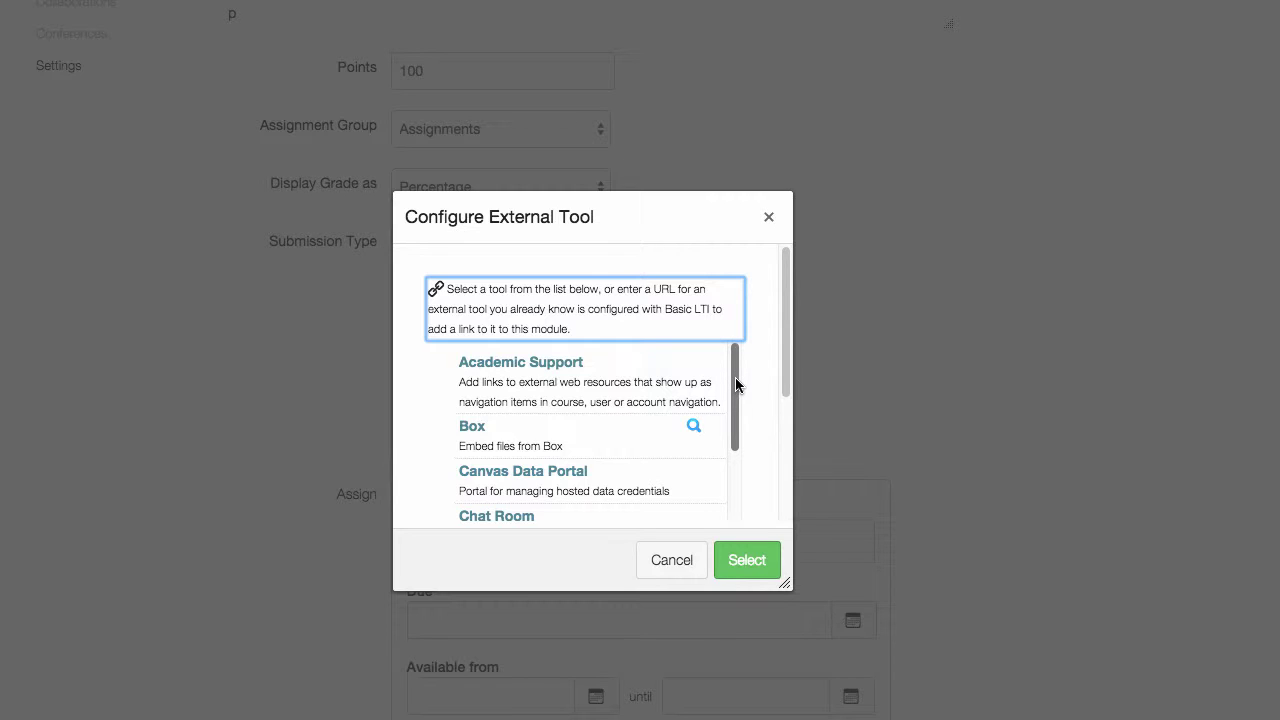
left_click_drag(737, 384, 733, 450)
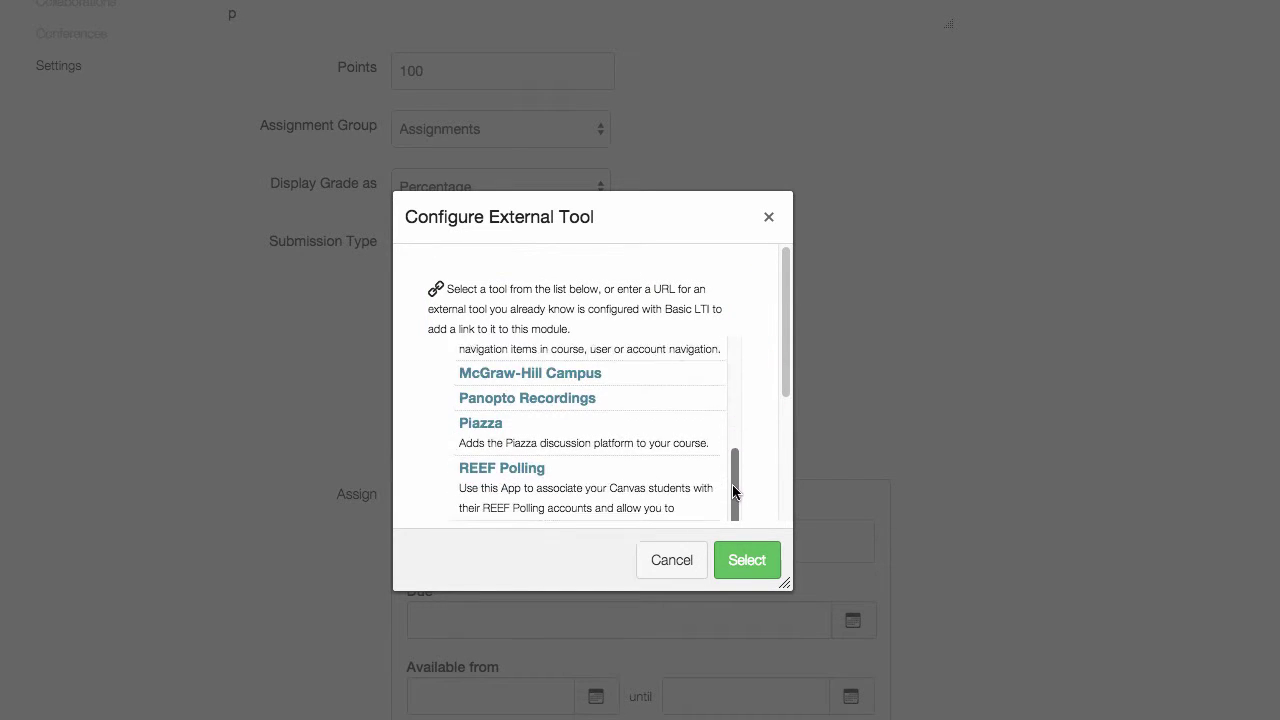
left_click_drag(733, 450, 730, 560)
scroll(768, 443, "down", 2)
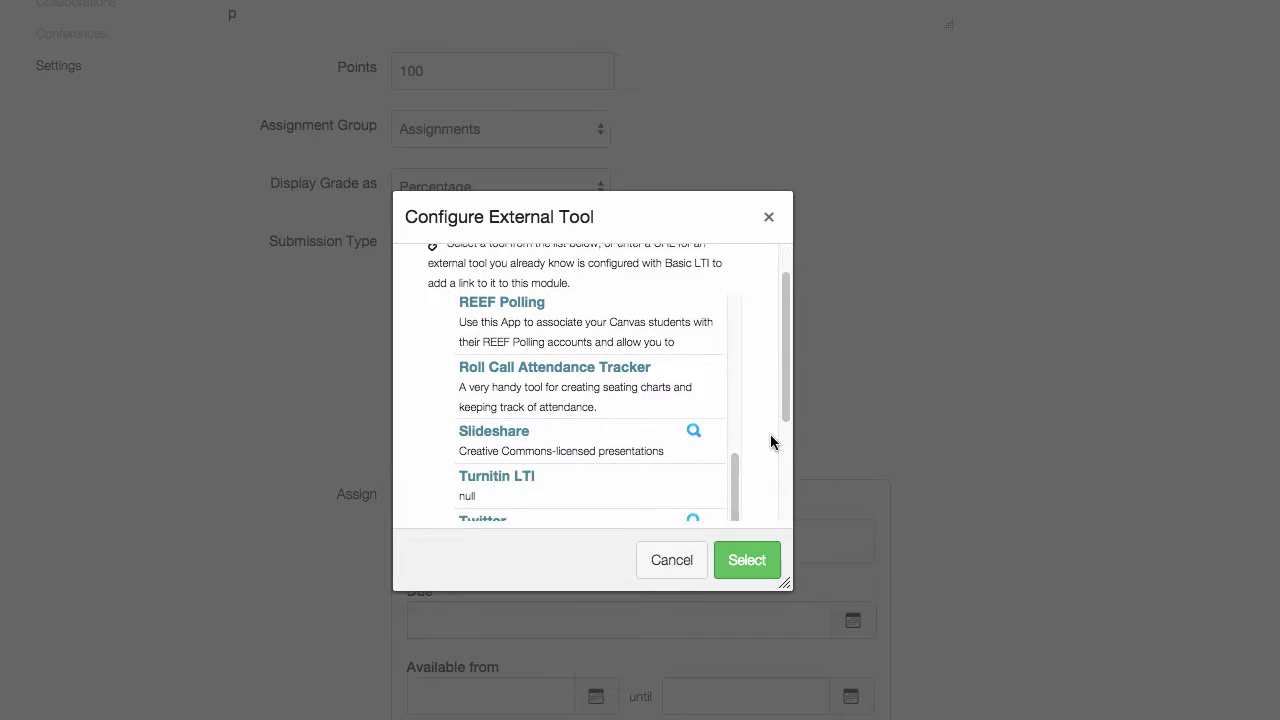
left_click(500, 452)
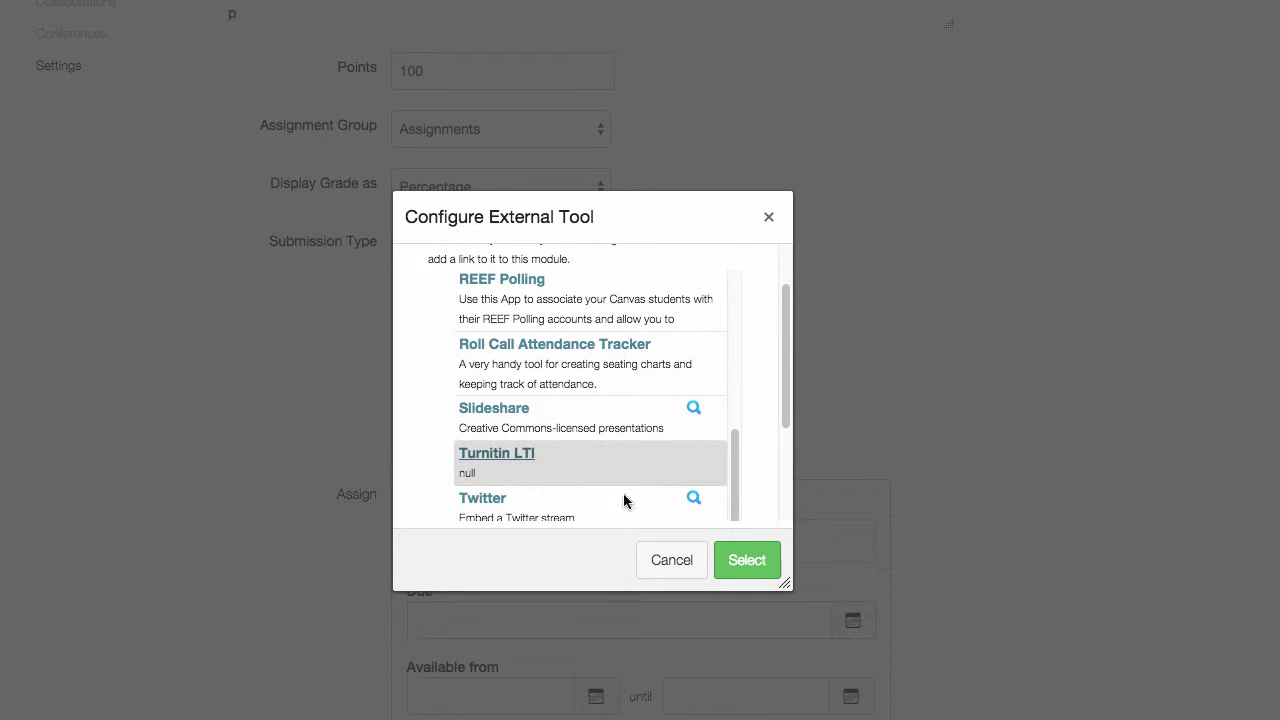
left_click(757, 565)
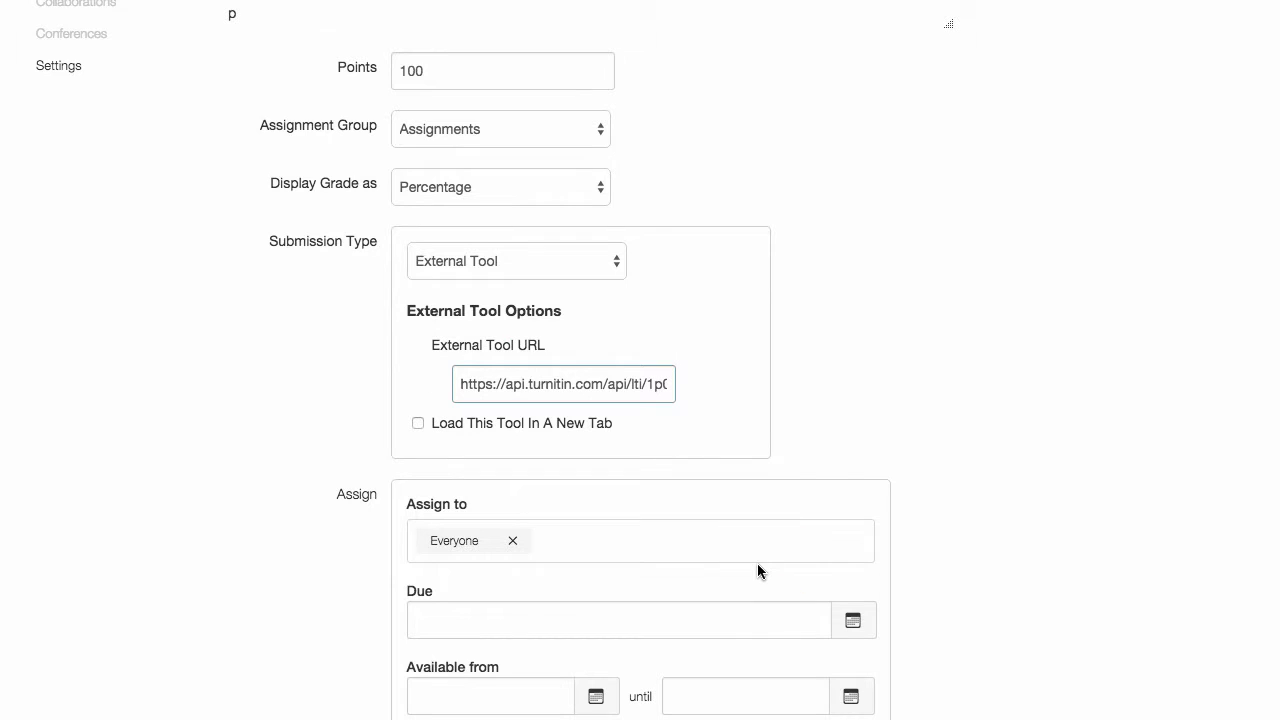
Set the due date to December 11, 11:59pm and save the assignment
left_click(1018, 450)
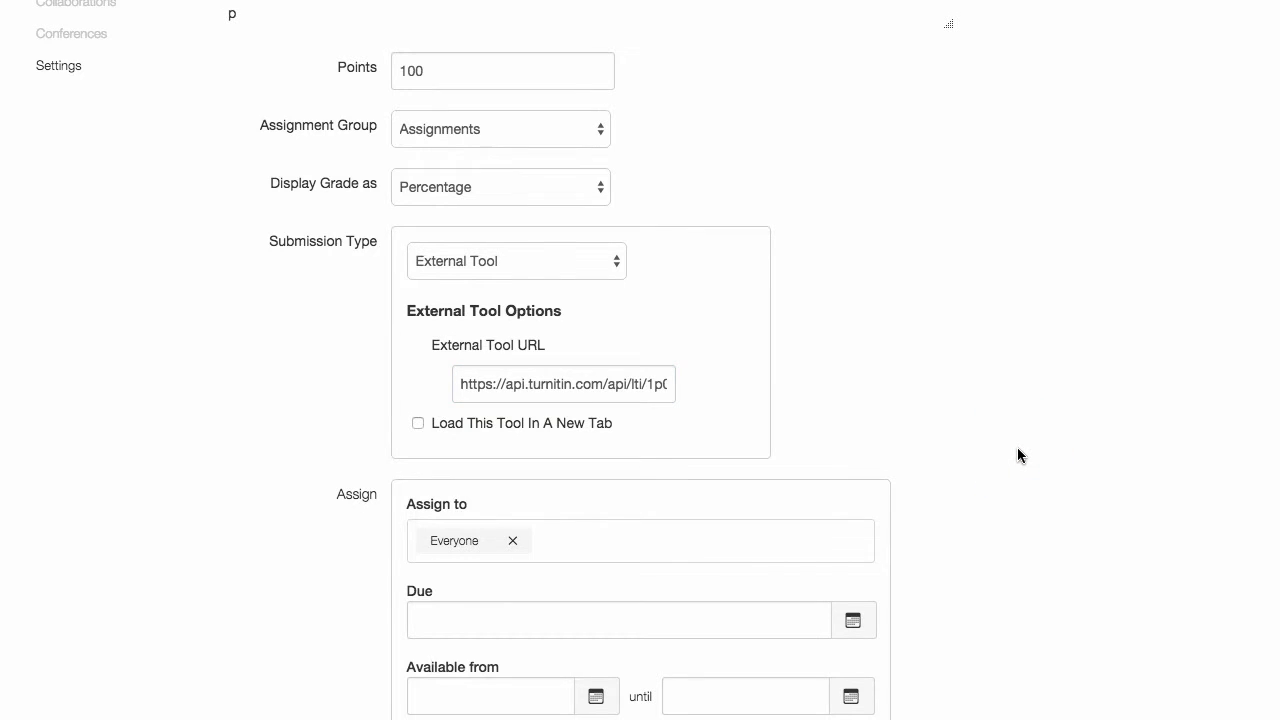
scroll(1018, 455, "down", 2)
scroll(1018, 455, "down", 1)
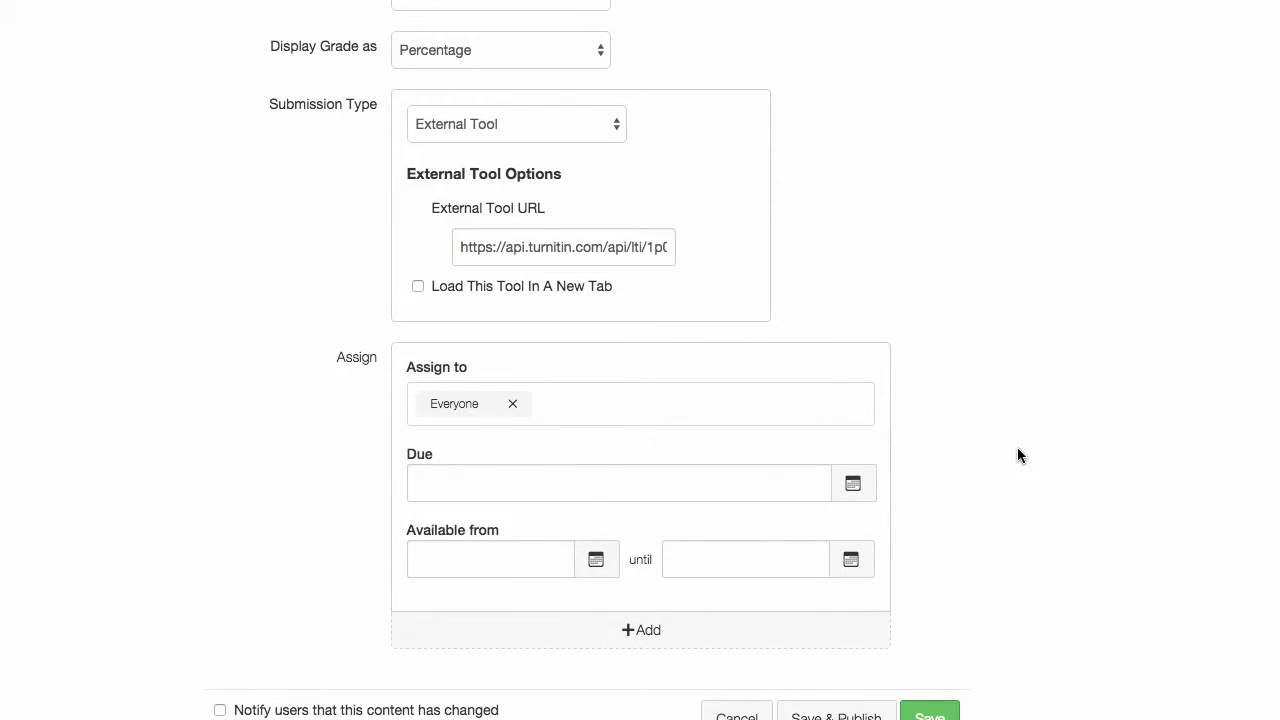
scroll(1018, 455, "down", 1)
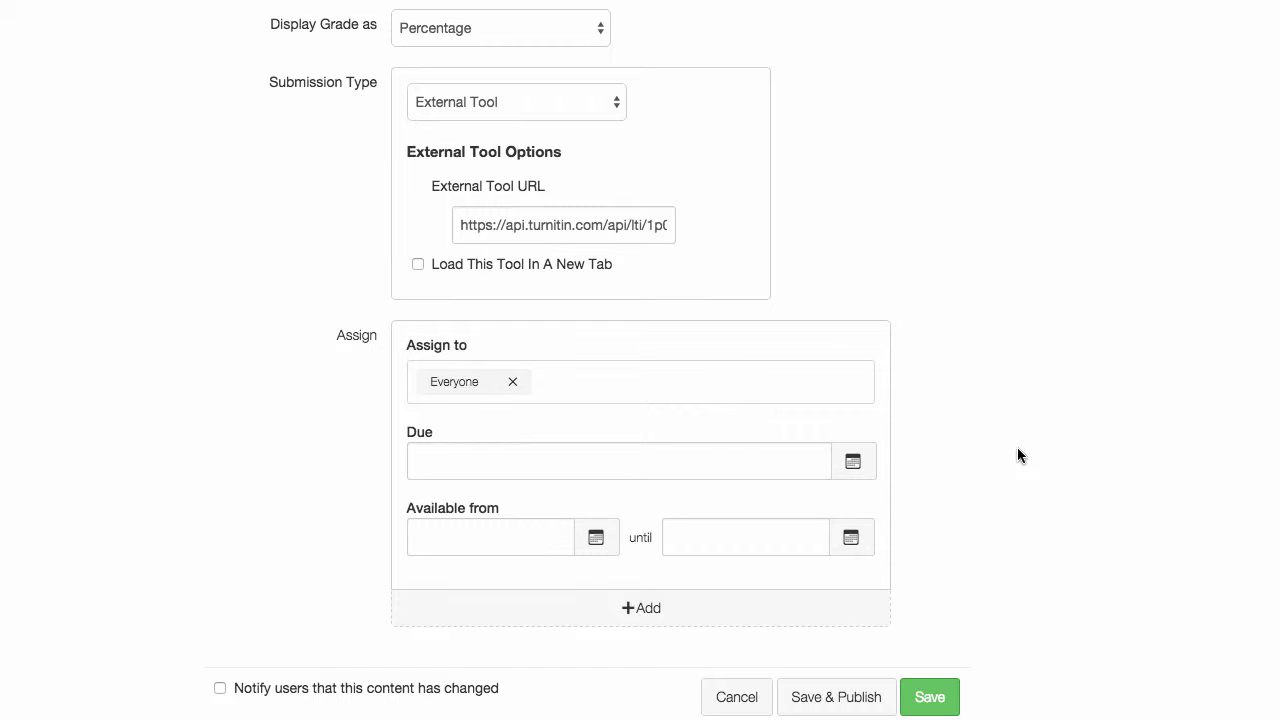
left_click(852, 463)
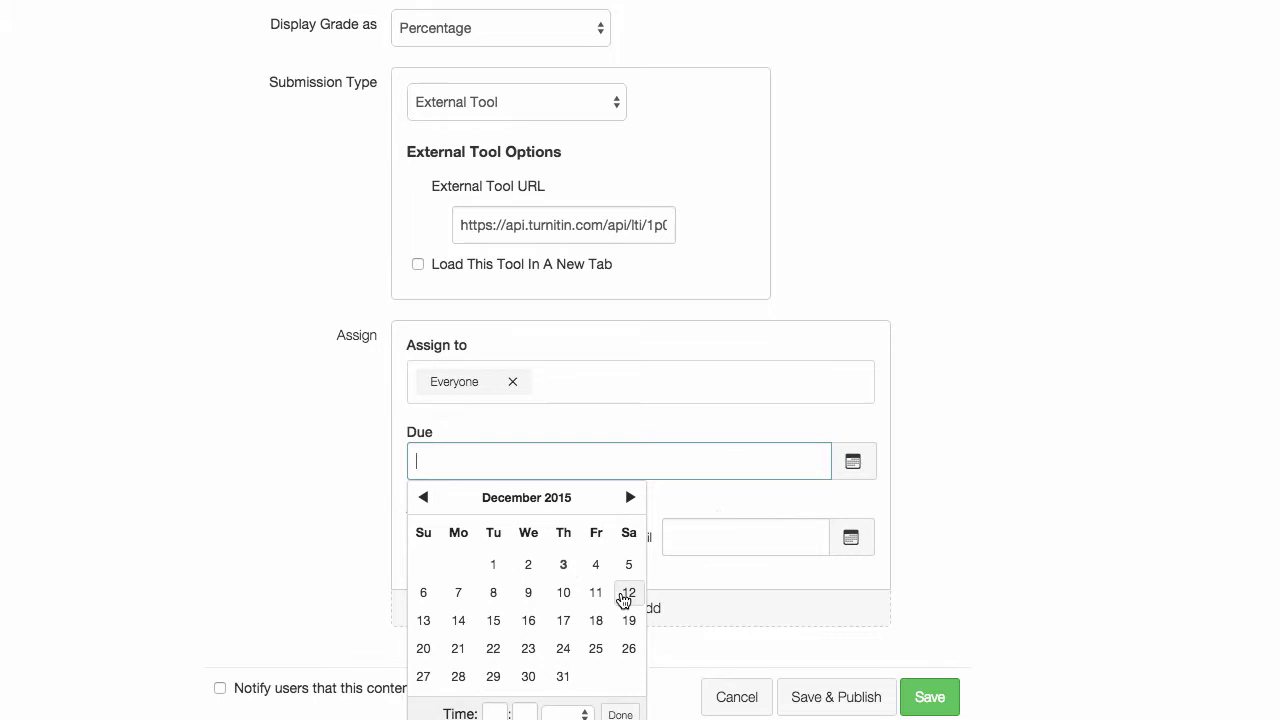
left_click(595, 600)
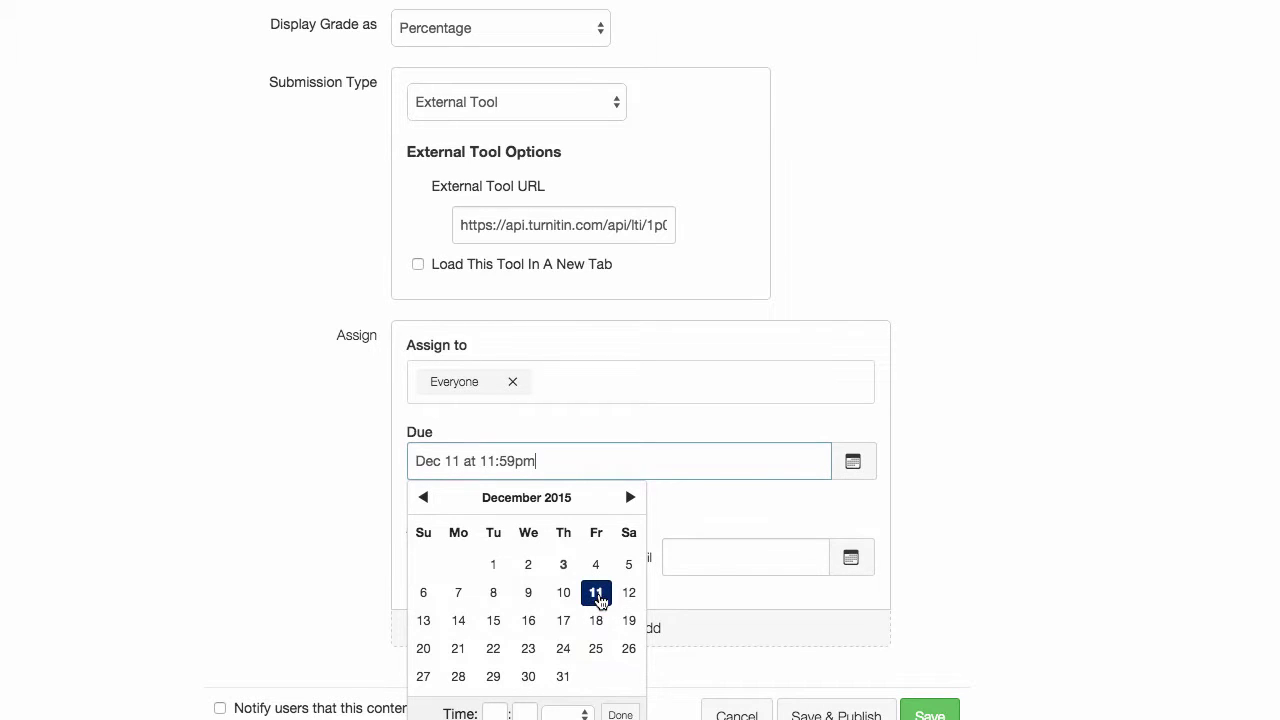
left_click(620, 714)
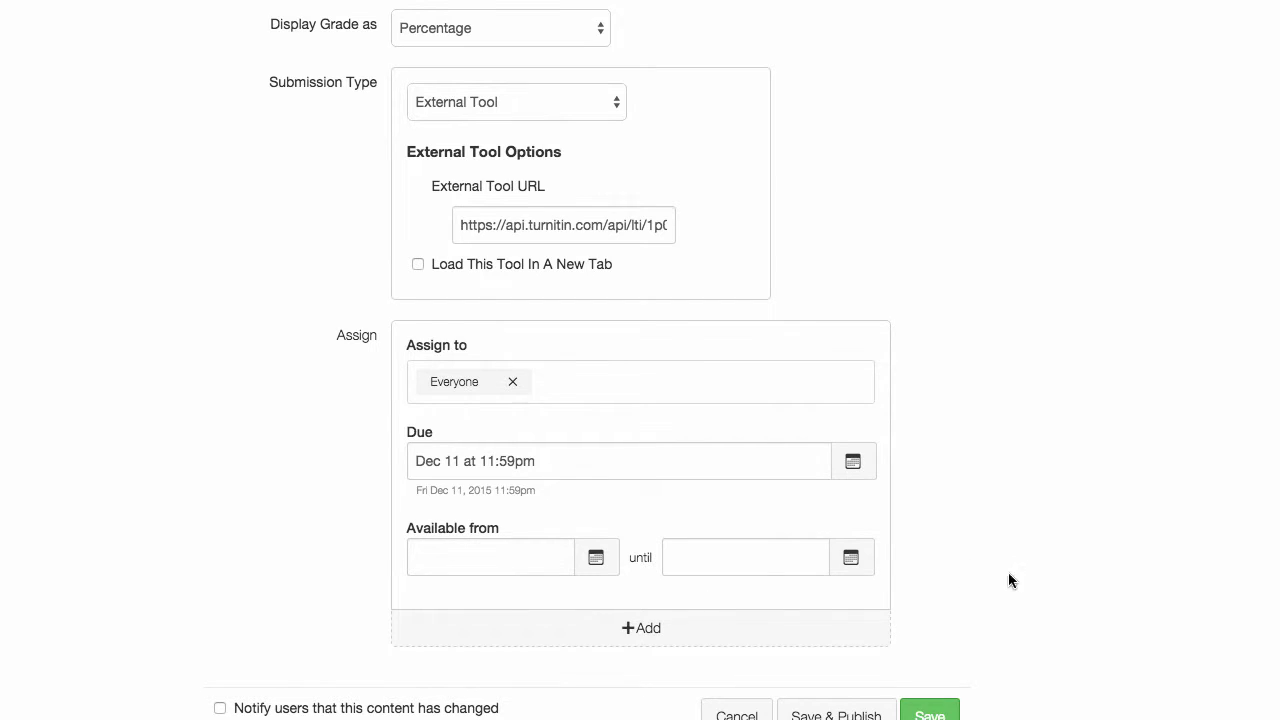
scroll(1029, 575, "down", 2)
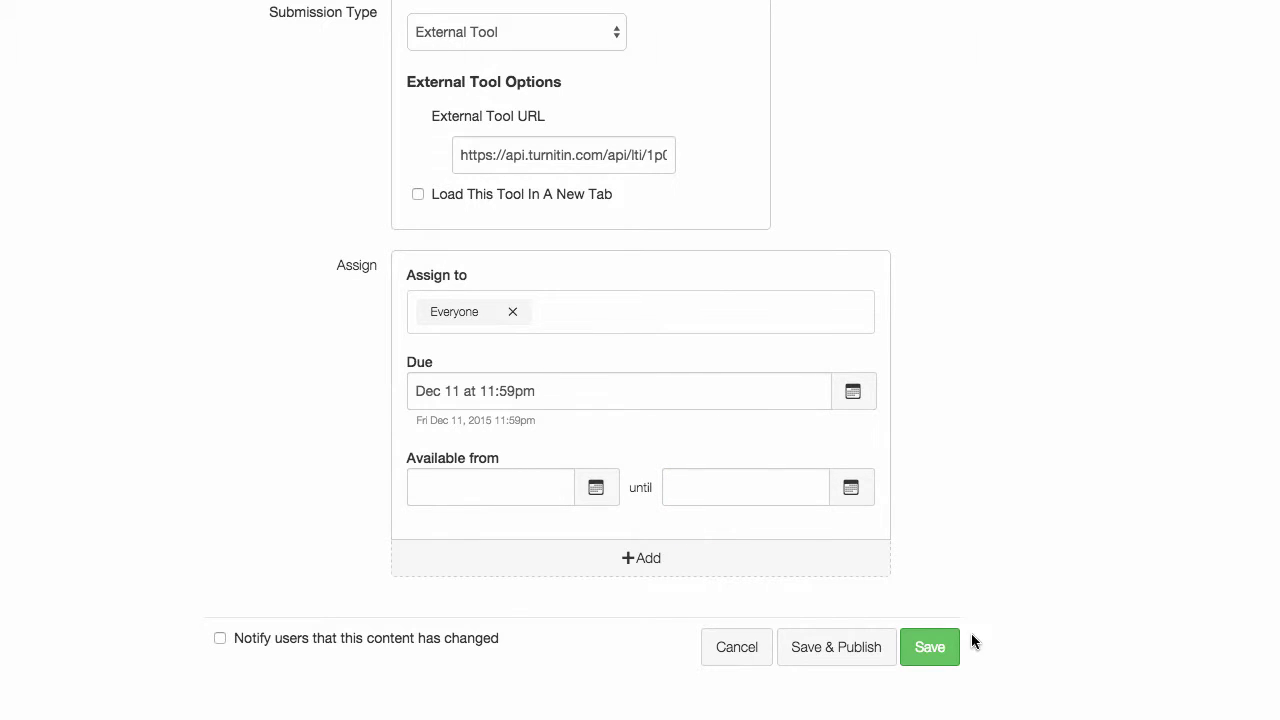
left_click(930, 648)
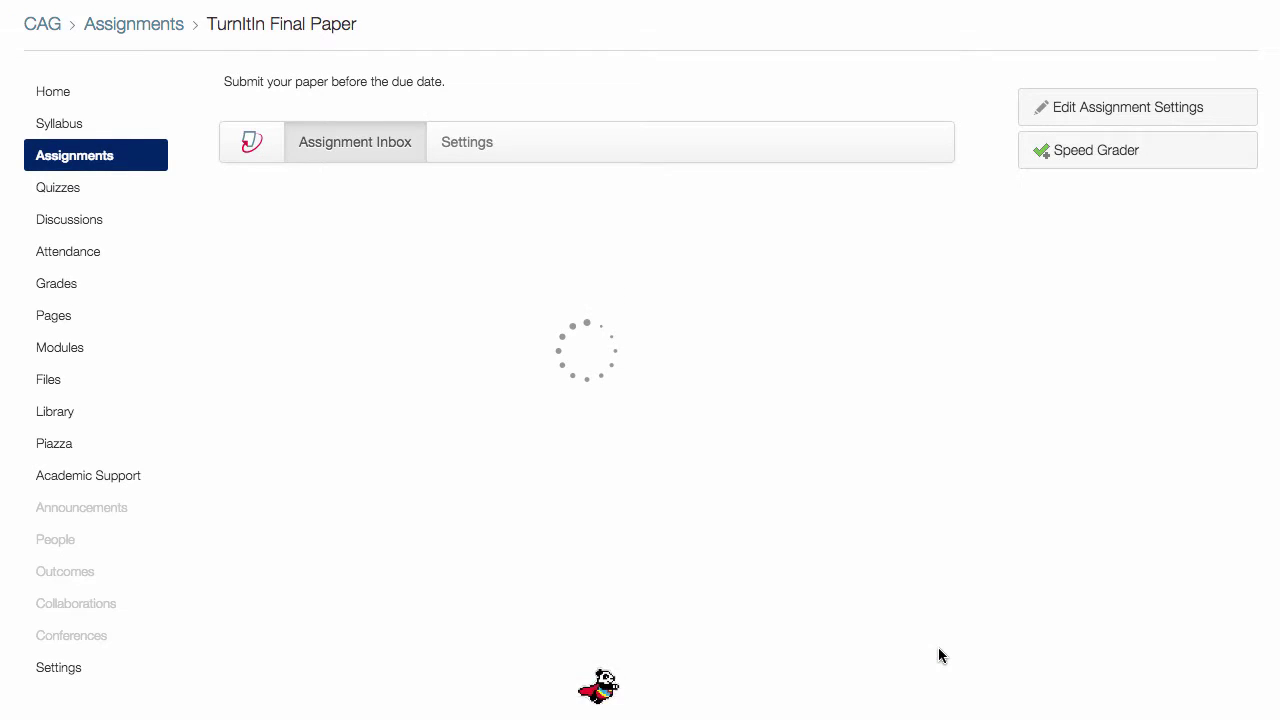
Enter 'This is the final paper.' as instructions in the assignment's Turnitin Settings form
left_click(472, 147)
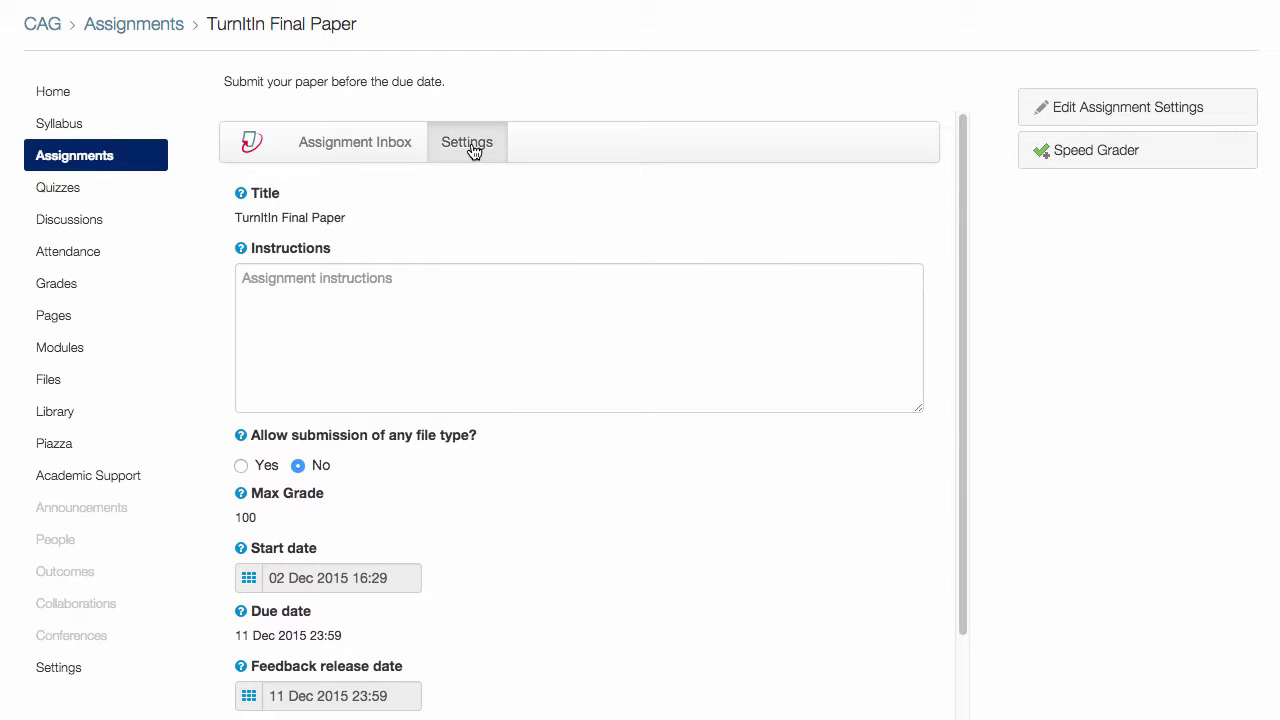
left_click(474, 147)
left_click(430, 84)
left_click_drag(445, 84, 222, 84)
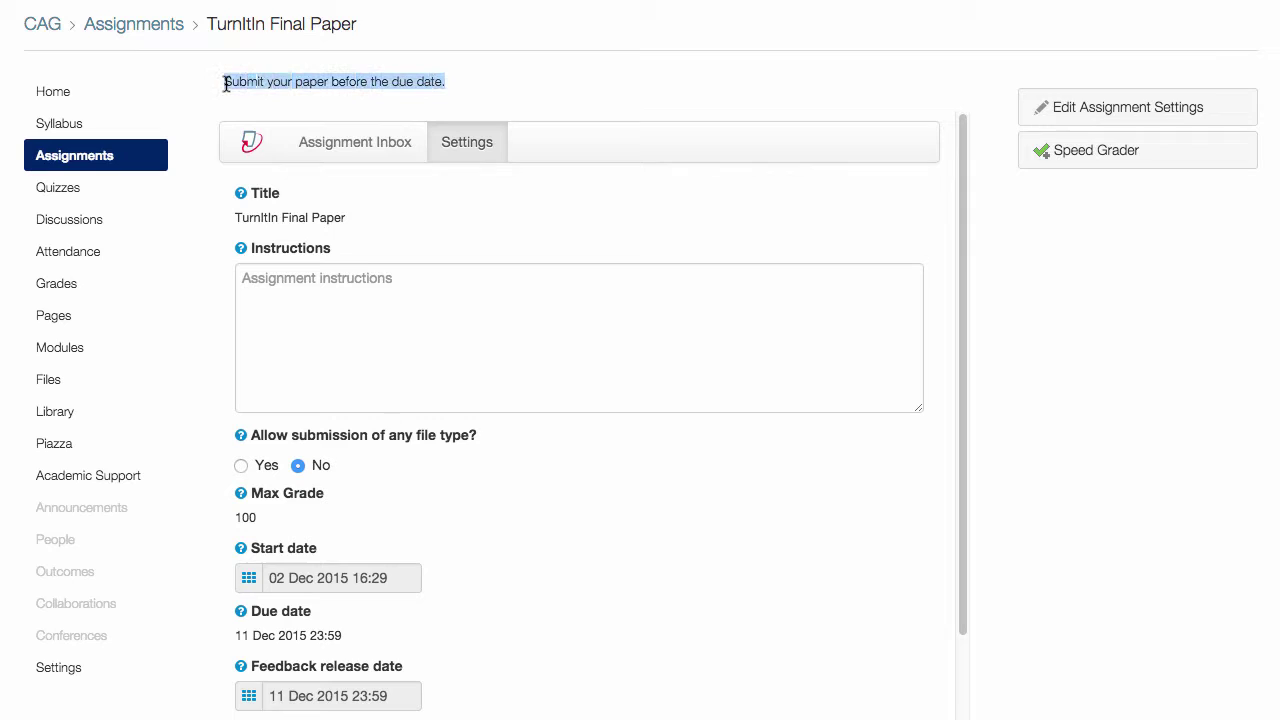
left_click(400, 286)
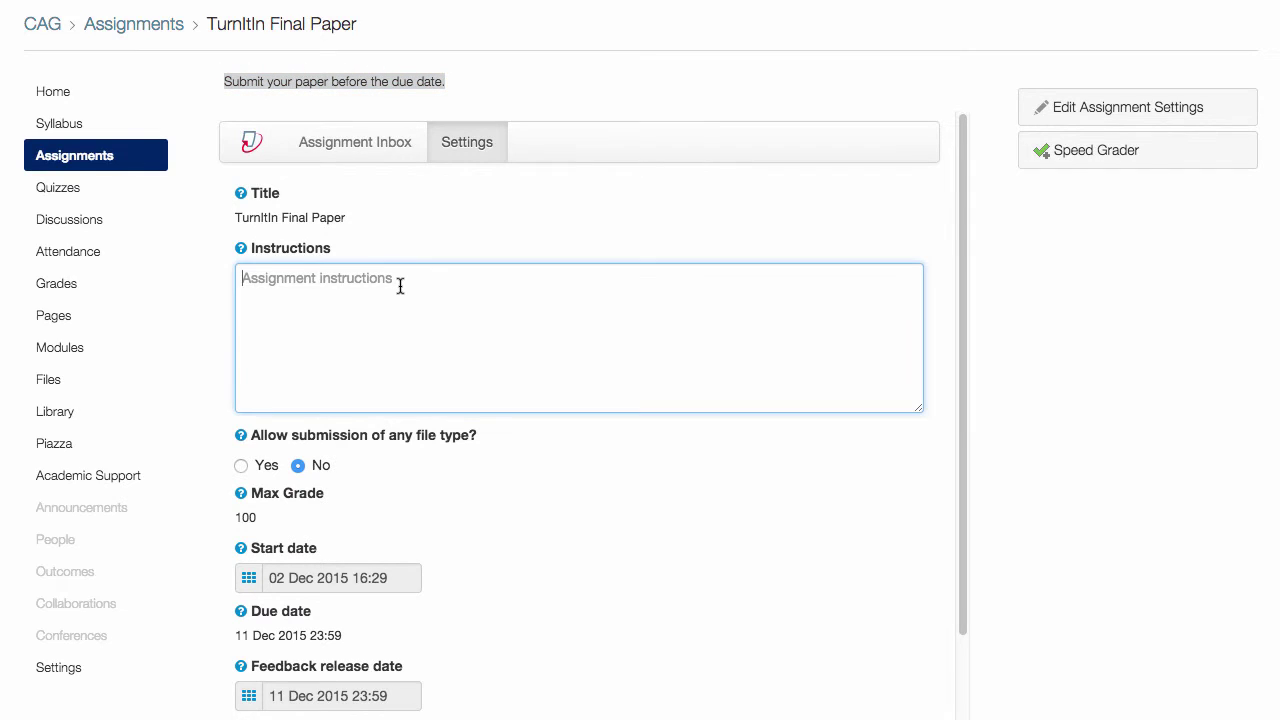
type("Thisis")
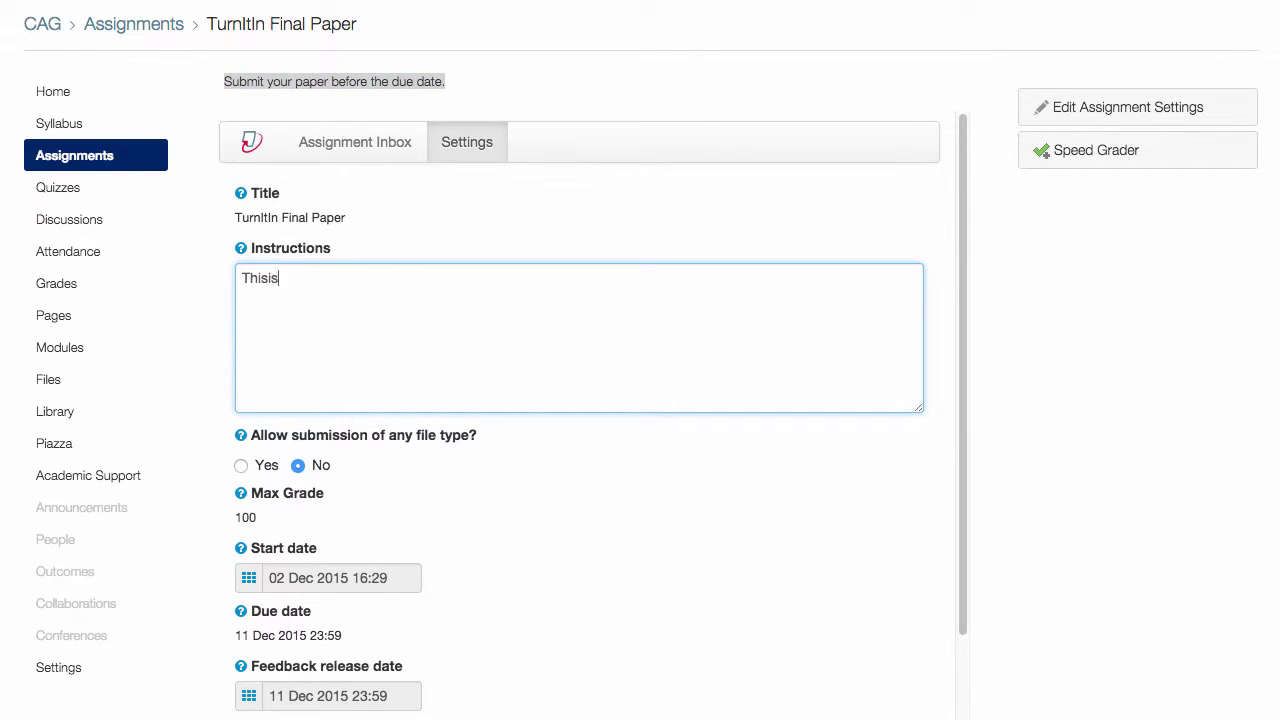
key("BackSpace")
key("BackSpace")
type(" is the final paper")
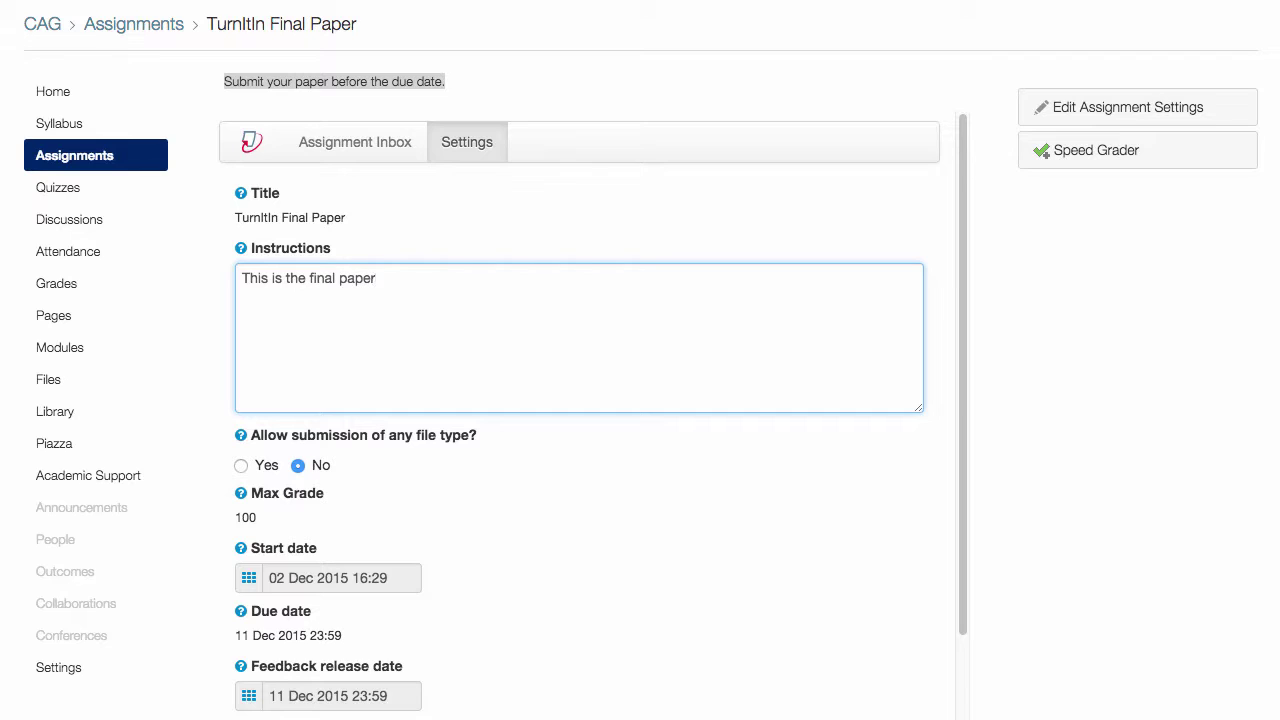
type(".")
left_click(589, 487)
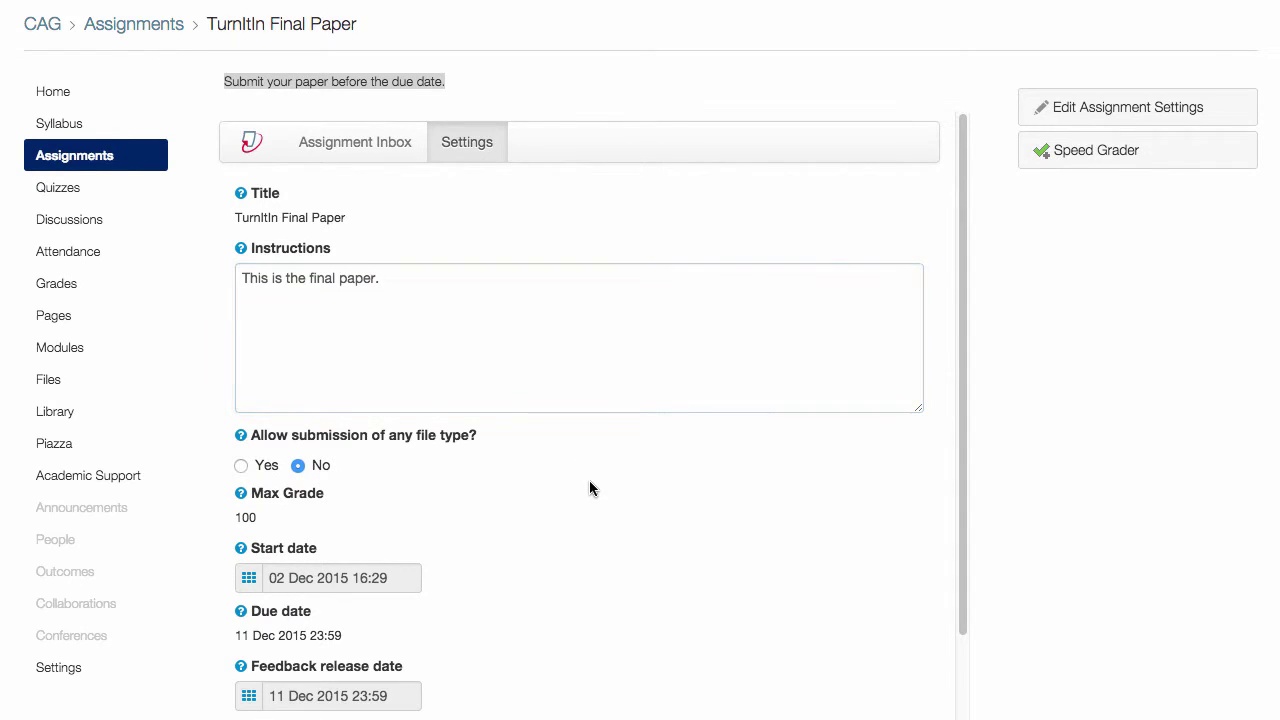
scroll(589, 487, "down", 2)
scroll(589, 487, "down", 1)
scroll(589, 487, "down", 2)
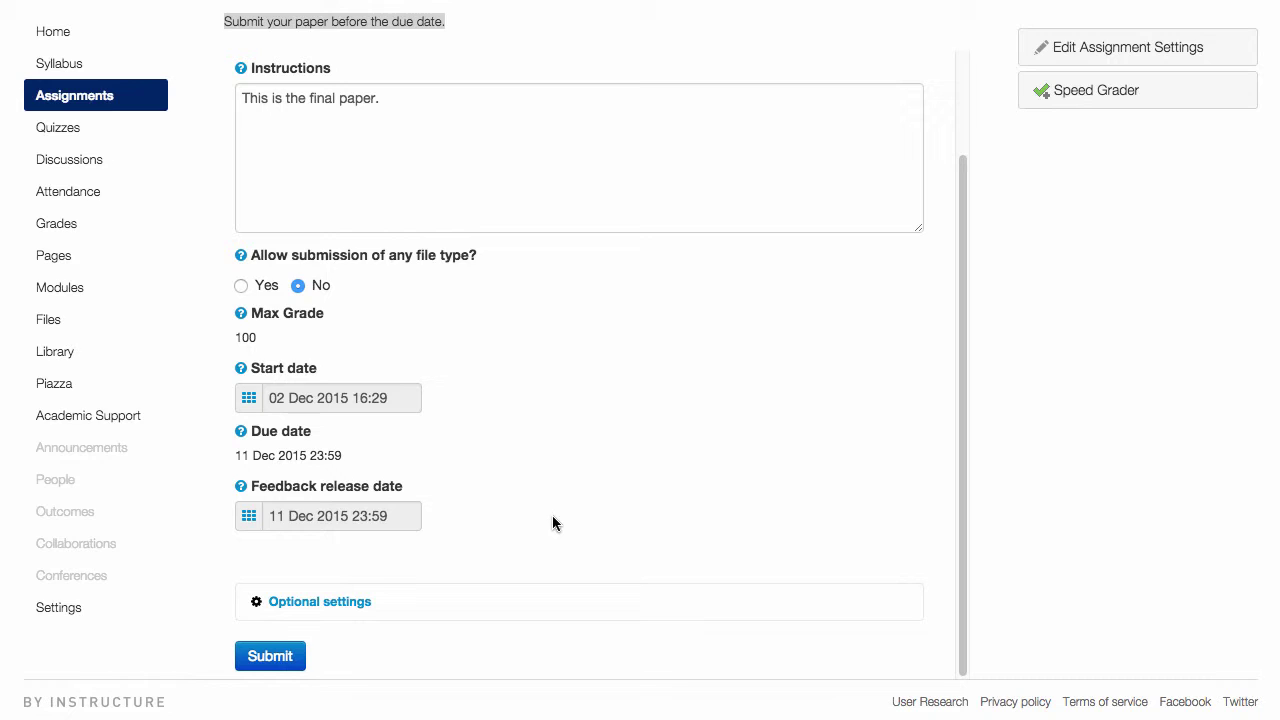
Expand the Turnitin optional settings and list the Originality Report generation options
left_click(259, 607)
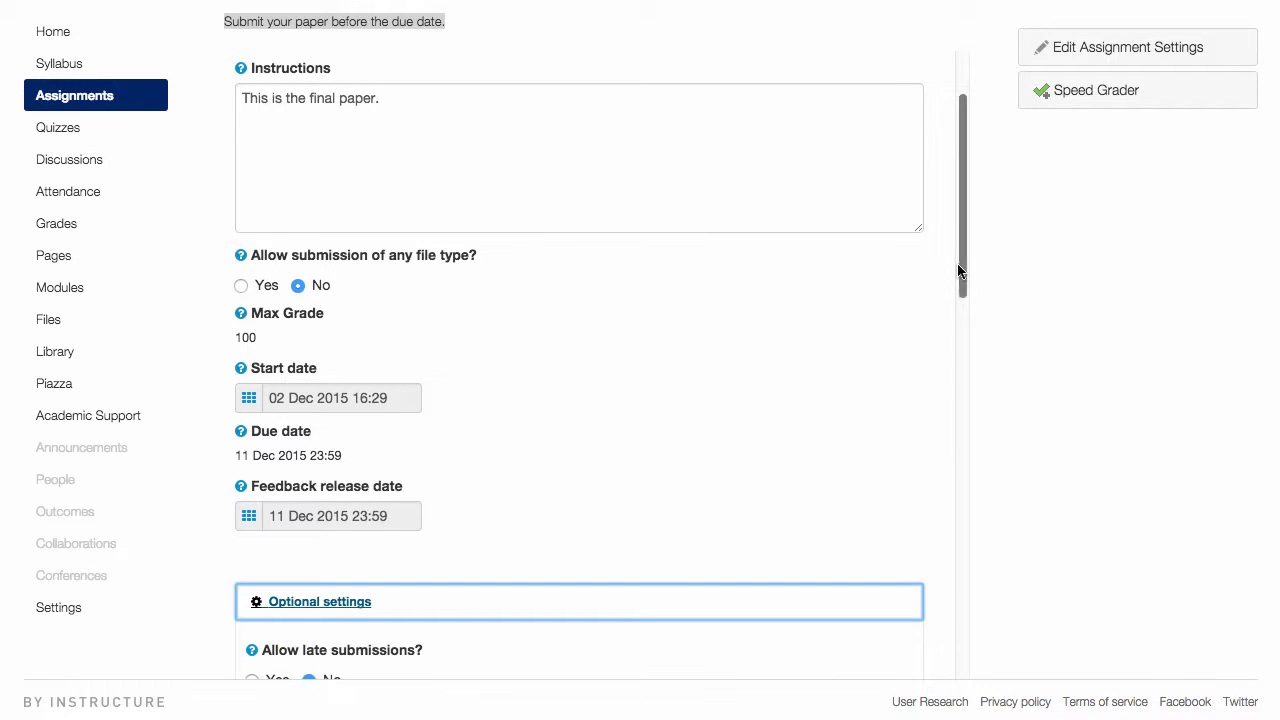
left_click_drag(960, 268, 960, 460)
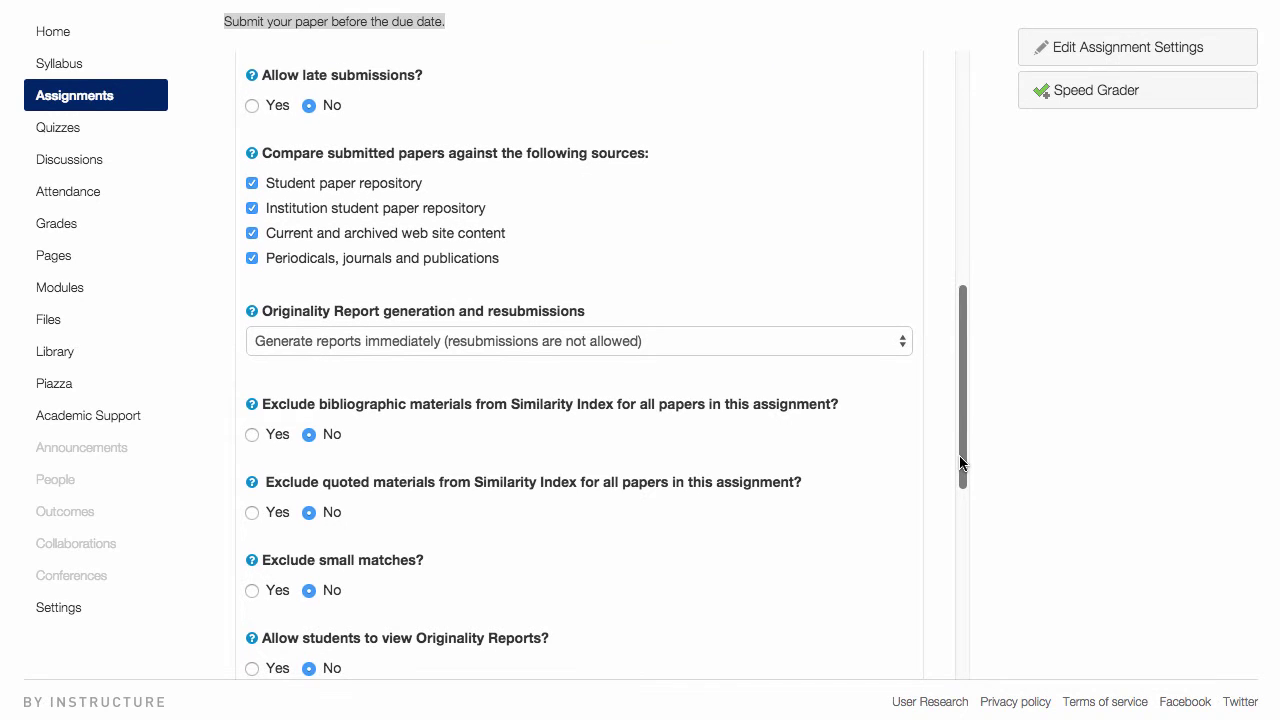
scroll(961, 462, "up", 2)
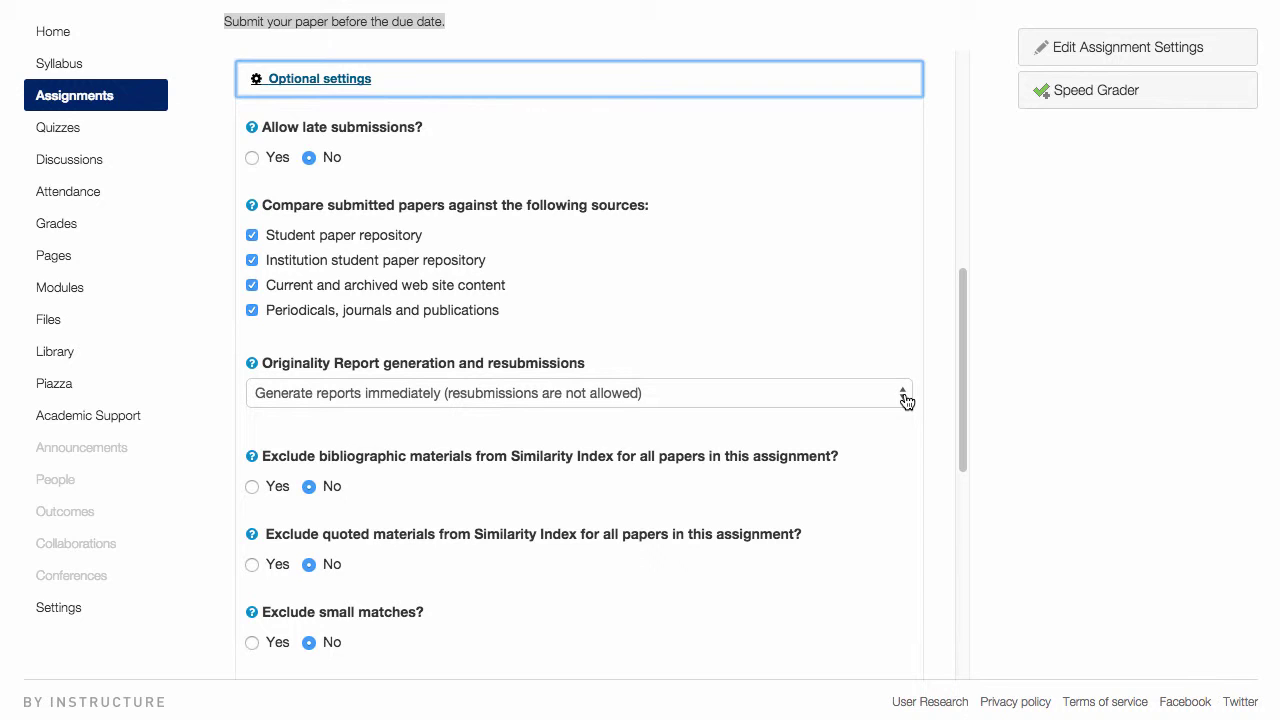
left_click(906, 398)
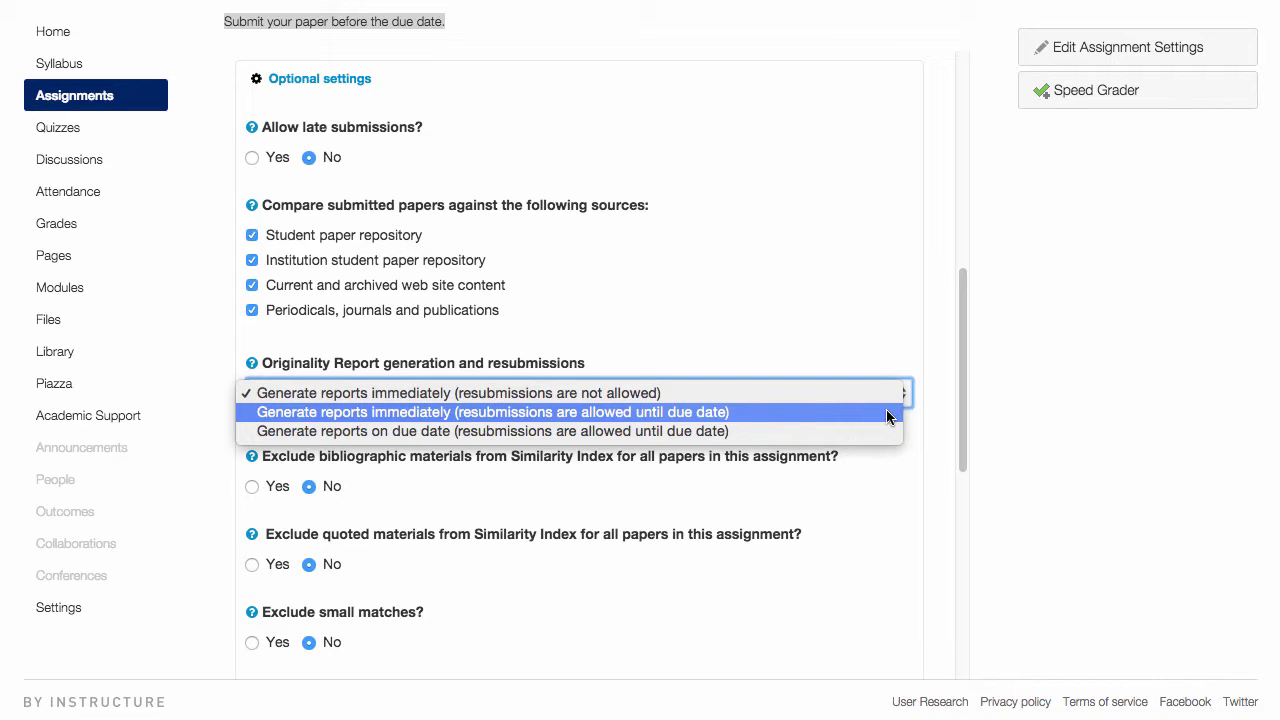
Generate reports immediately with resubmissions allowed until the due date, then submit the settings
left_click(886, 412)
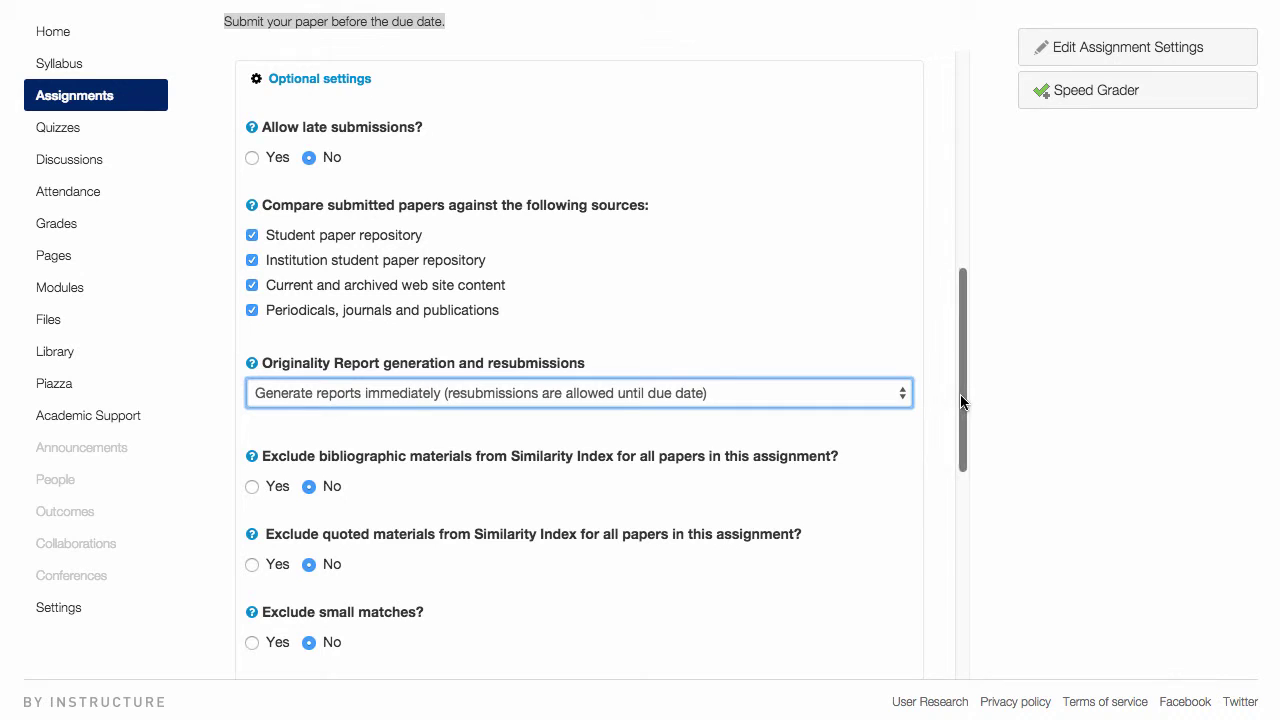
left_click_drag(960, 400, 963, 525)
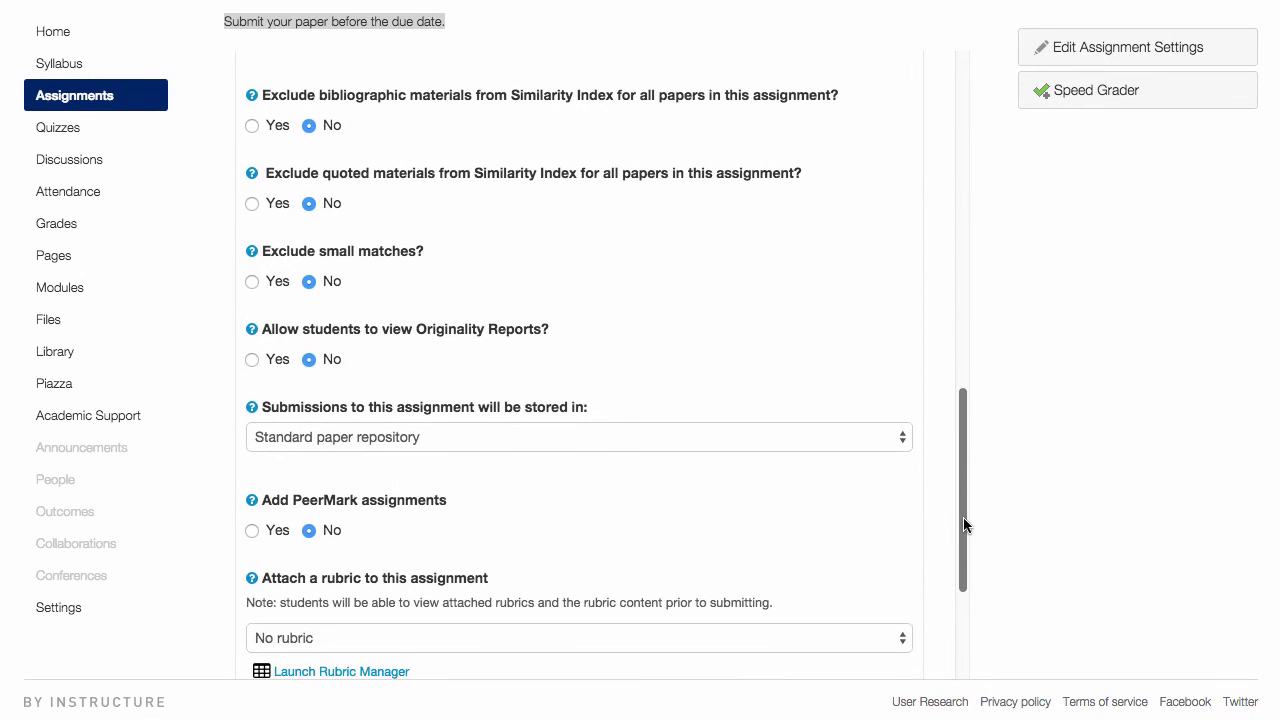
left_click_drag(963, 522, 966, 634)
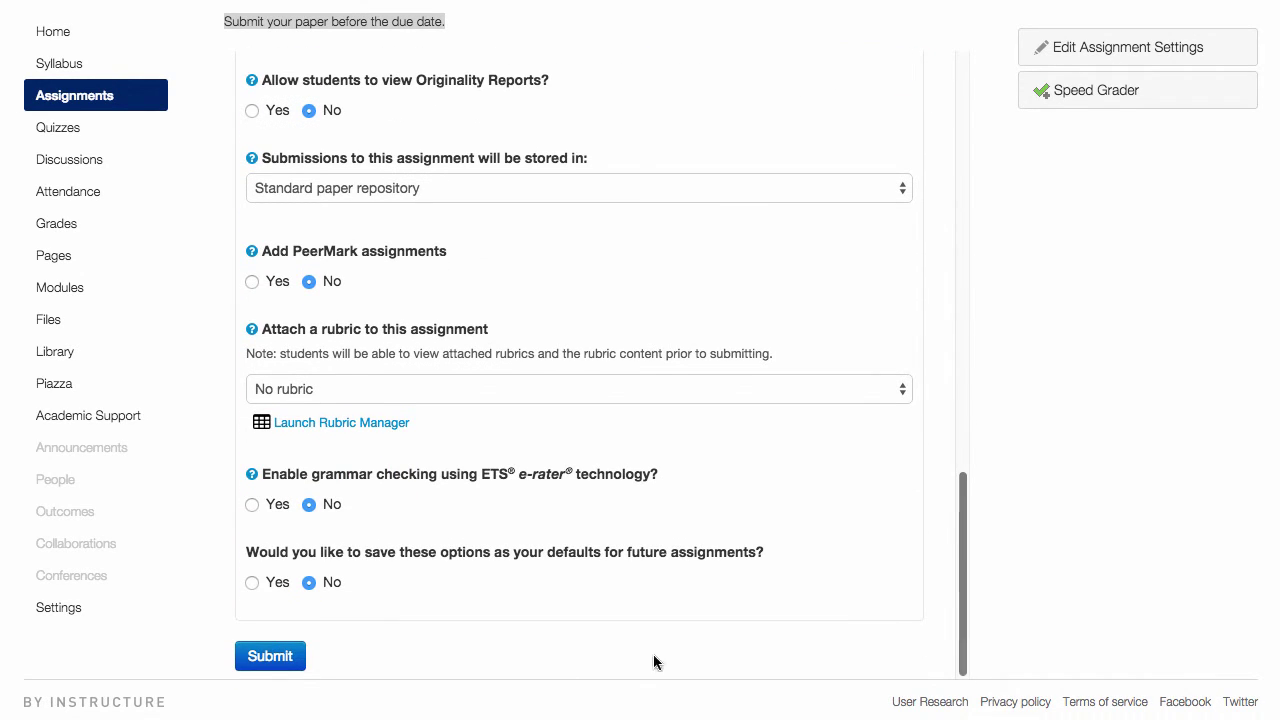
left_click(281, 657)
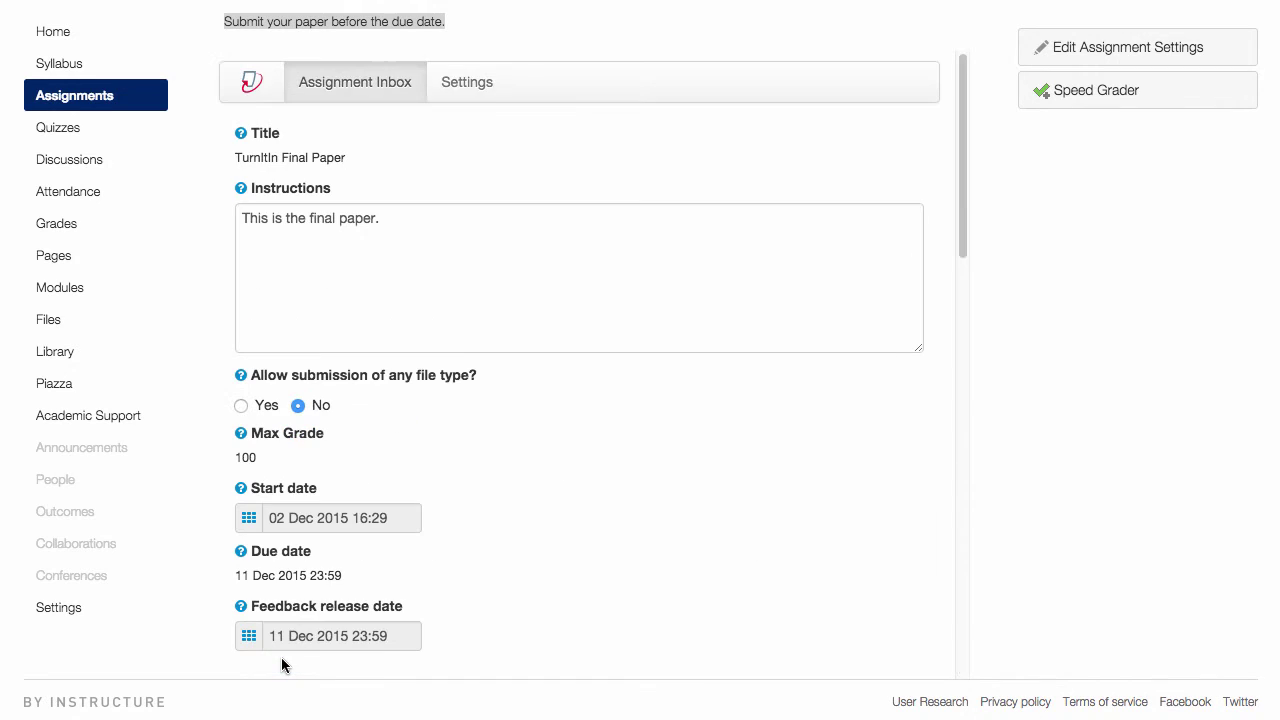